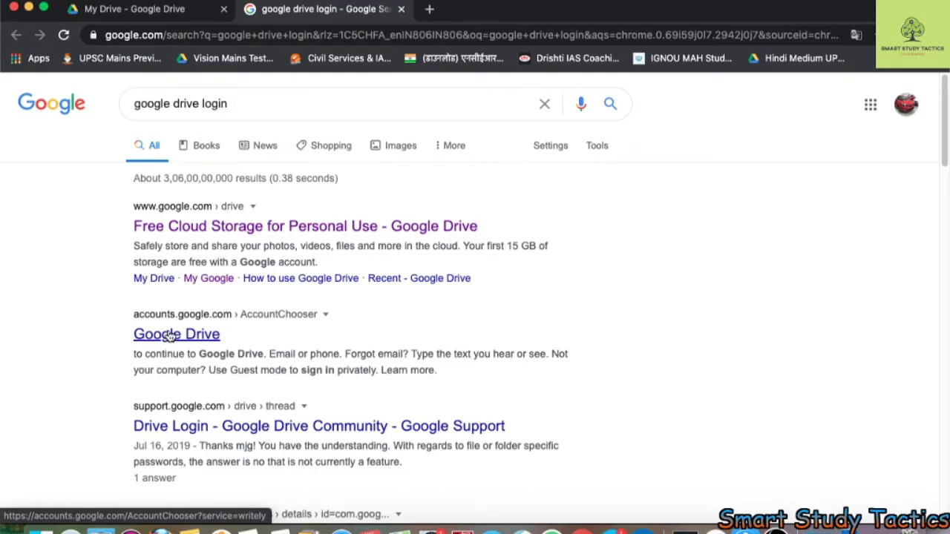
- Switch to the My Drive page and look over its quick-access forms, folders and files
{"action": "left_click", "coordinate": [153, 11]}
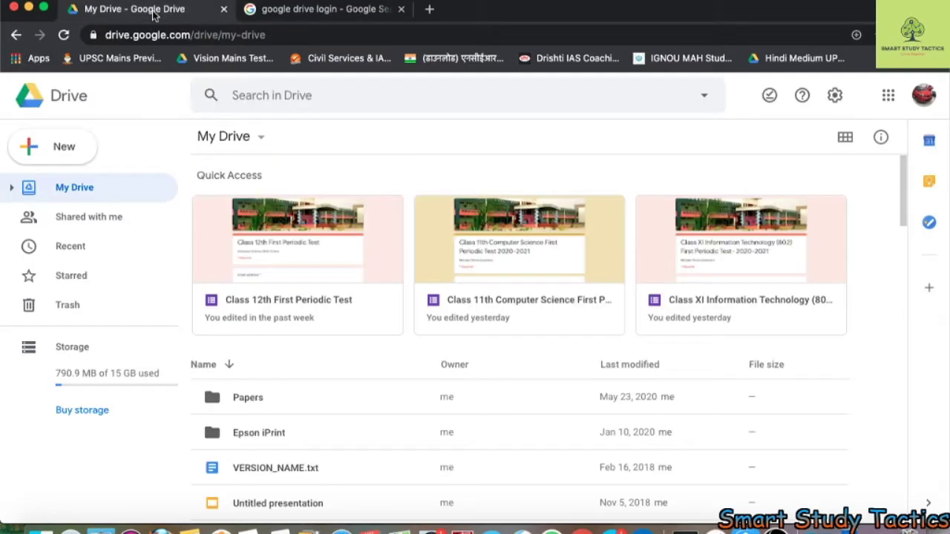
{"action": "scroll", "coordinate": [520, 406], "scroll_direction": "down", "scroll_amount": 3}
{"action": "scroll", "coordinate": [498, 384], "scroll_direction": "up", "scroll_amount": 2}
{"action": "scroll", "coordinate": [488, 399], "scroll_direction": "down", "scroll_amount": 2}
{"action": "scroll", "coordinate": [488, 399], "scroll_direction": "down", "scroll_amount": 3}
{"action": "scroll", "coordinate": [474, 385], "scroll_direction": "up", "scroll_amount": 4}
{"action": "scroll", "coordinate": [490, 371], "scroll_direction": "down", "scroll_amount": 4}
{"action": "scroll", "coordinate": [493, 364], "scroll_direction": "up", "scroll_amount": 4}
{"action": "scroll", "coordinate": [483, 360], "scroll_direction": "down", "scroll_amount": 3}
{"action": "scroll", "coordinate": [453, 361], "scroll_direction": "up", "scroll_amount": 5}
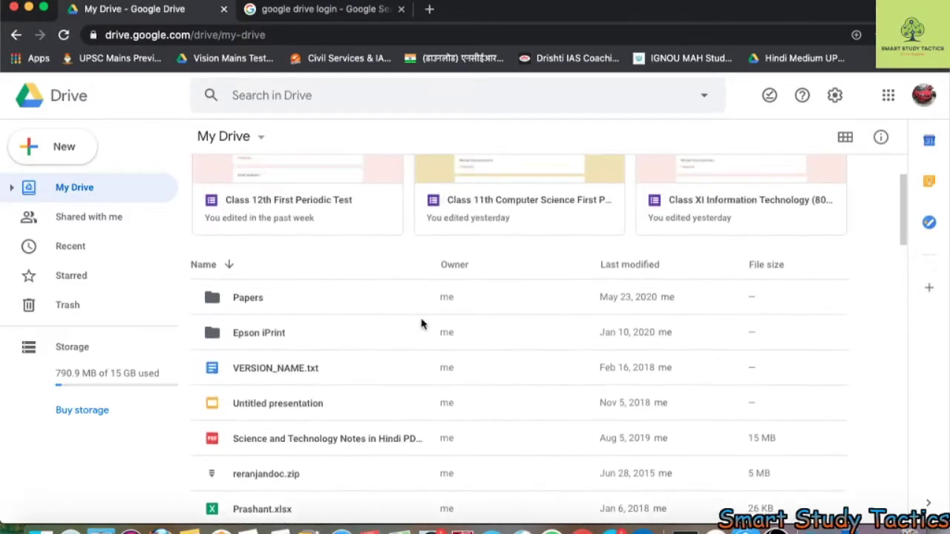
{"action": "left_click", "coordinate": [45, 149]}
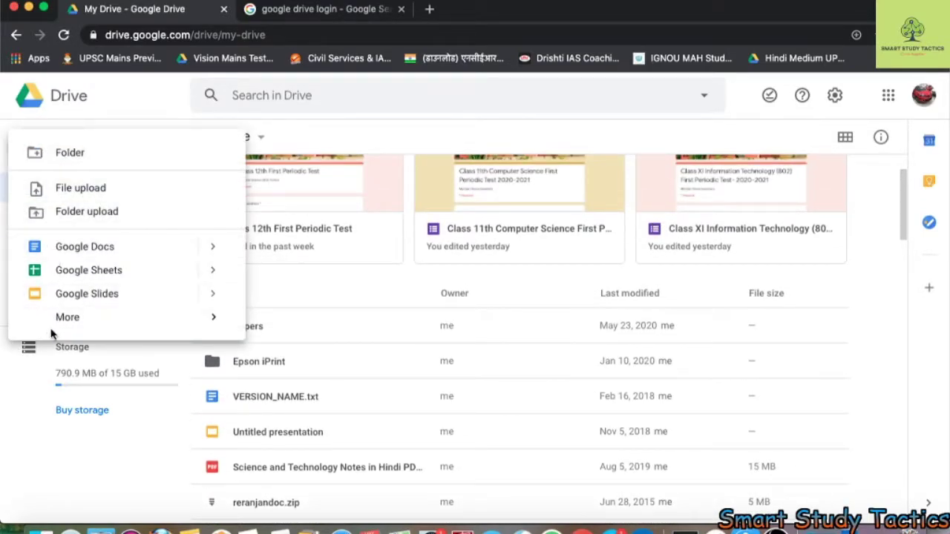
{"action": "mouse_move", "coordinate": [55, 324]}
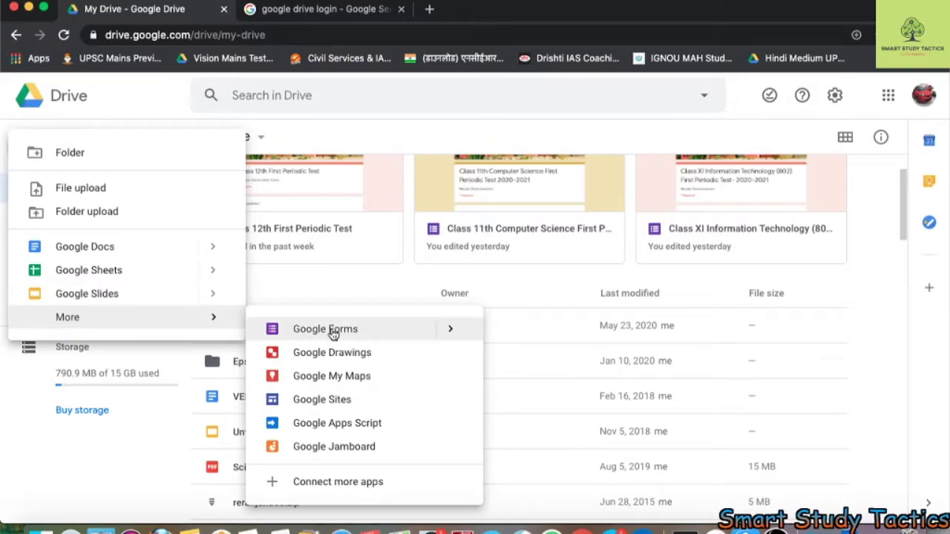
{"action": "mouse_move", "coordinate": [447, 328]}
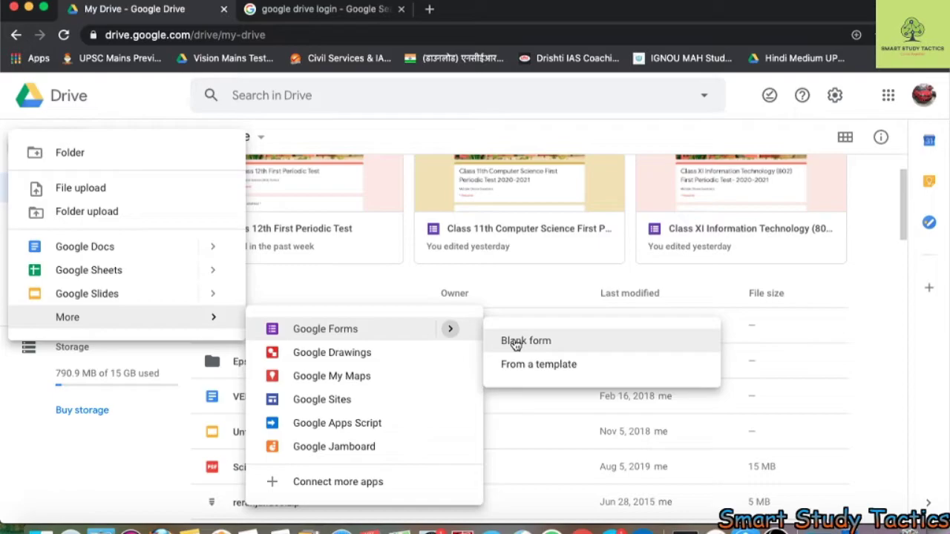
{"action": "left_click", "coordinate": [301, 144]}
- Create a new blank Google Forms form in My Drive
{"action": "left_click", "coordinate": [260, 142]}
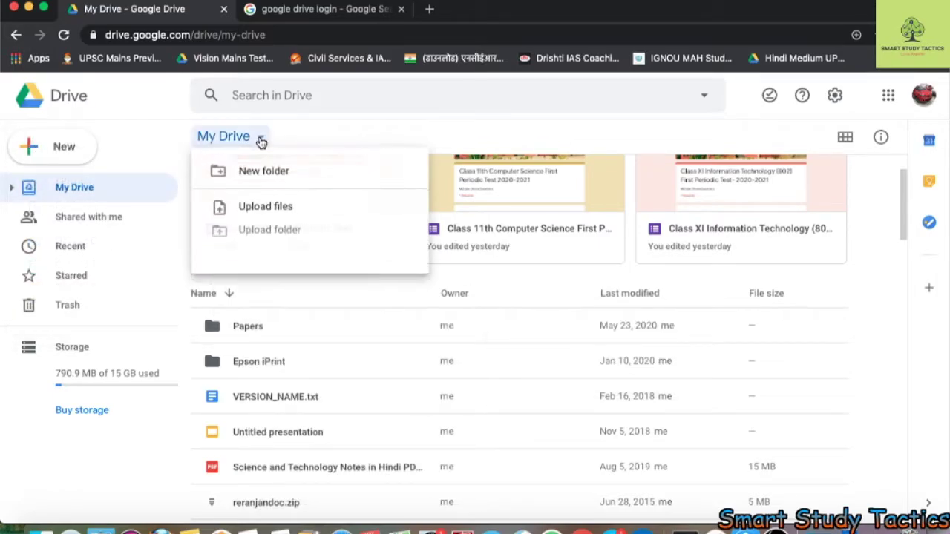
{"action": "mouse_move", "coordinate": [265, 269]}
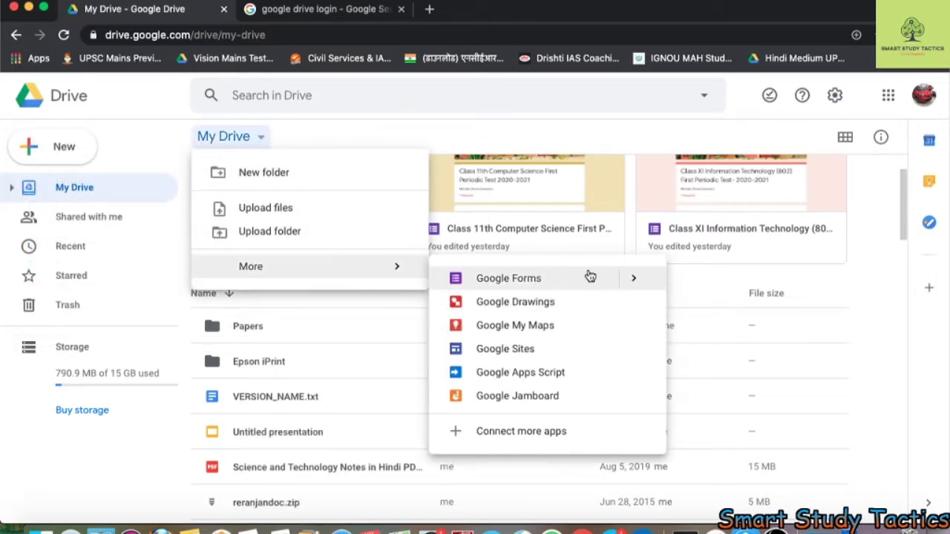
{"action": "mouse_move", "coordinate": [634, 278]}
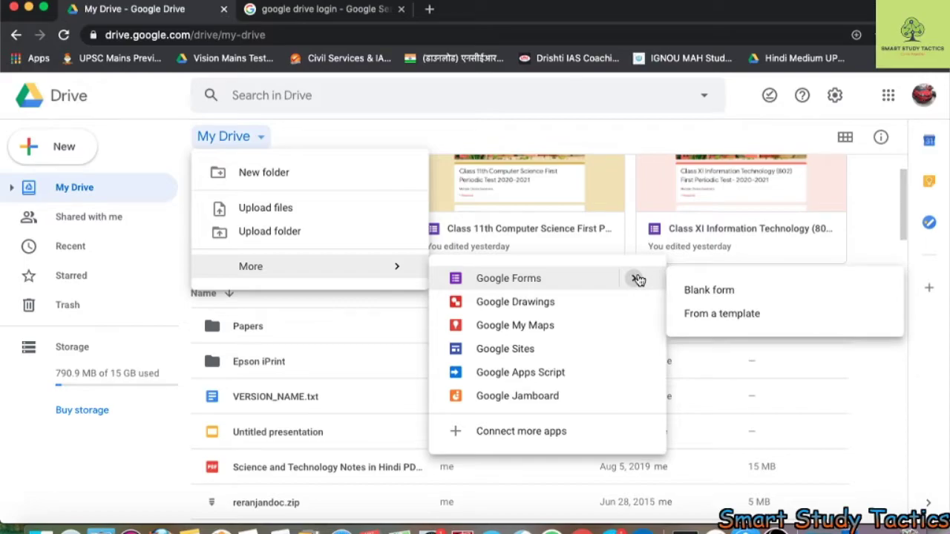
{"action": "left_click", "coordinate": [701, 296]}
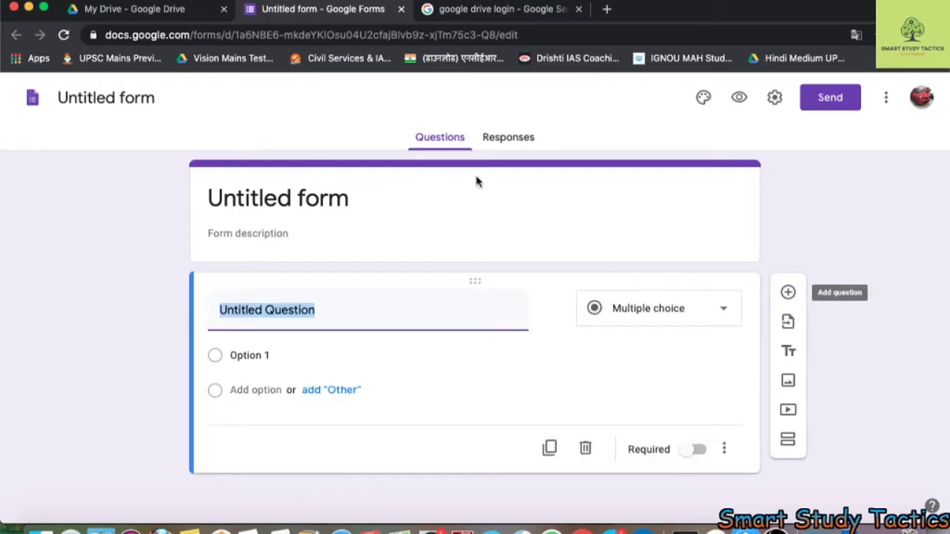
- Title the form "Demo Form" and enter "Multiple Choice Questions" as its description
{"action": "left_click", "coordinate": [329, 202]}
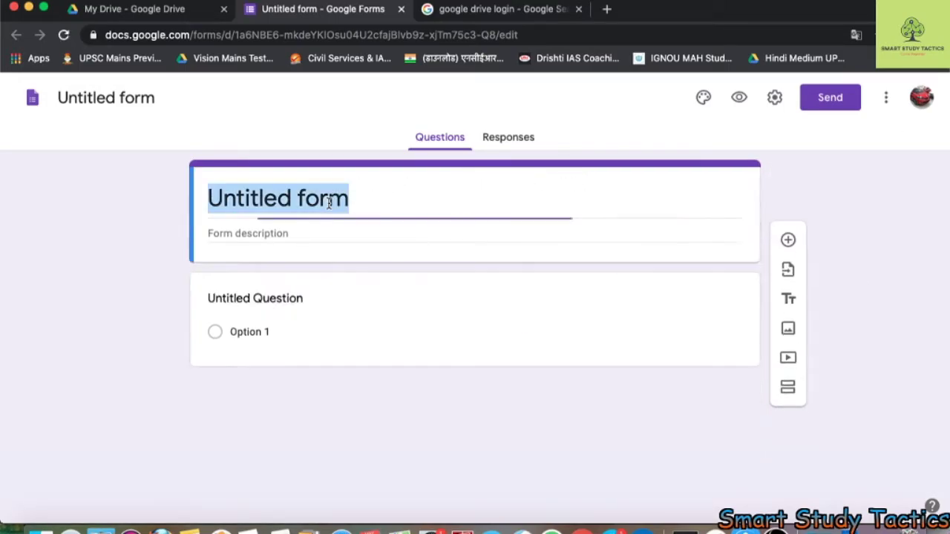
{"action": "type", "text": "Demo"}
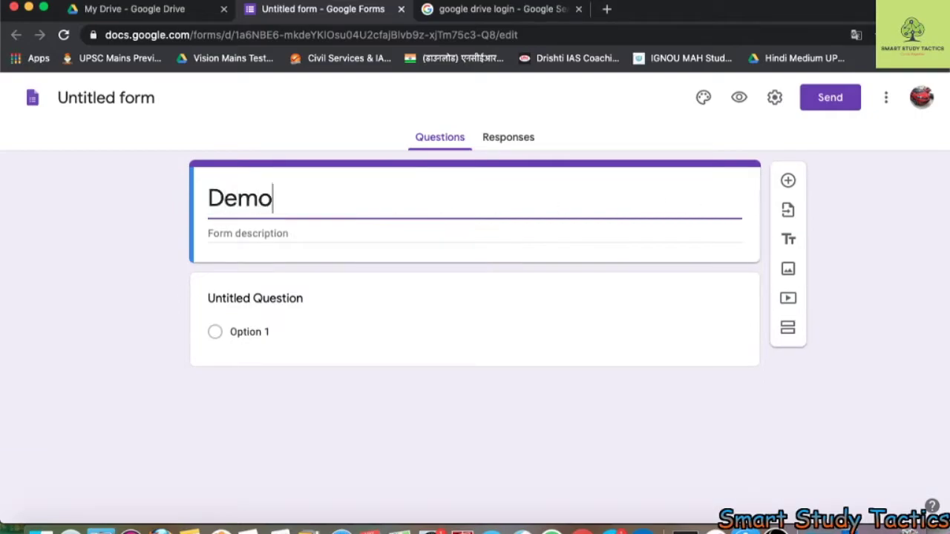
{"action": "type", "text": " Form"}
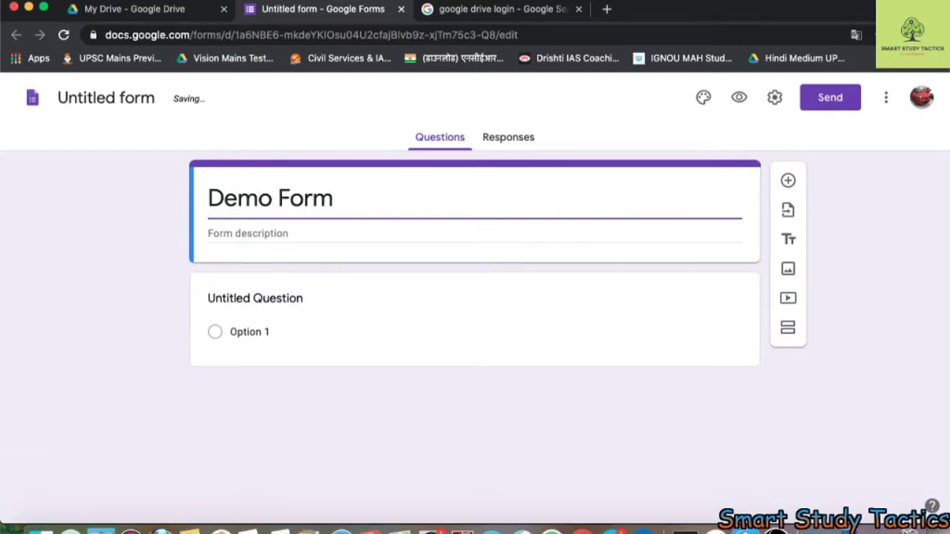
{"action": "left_click", "coordinate": [446, 238]}
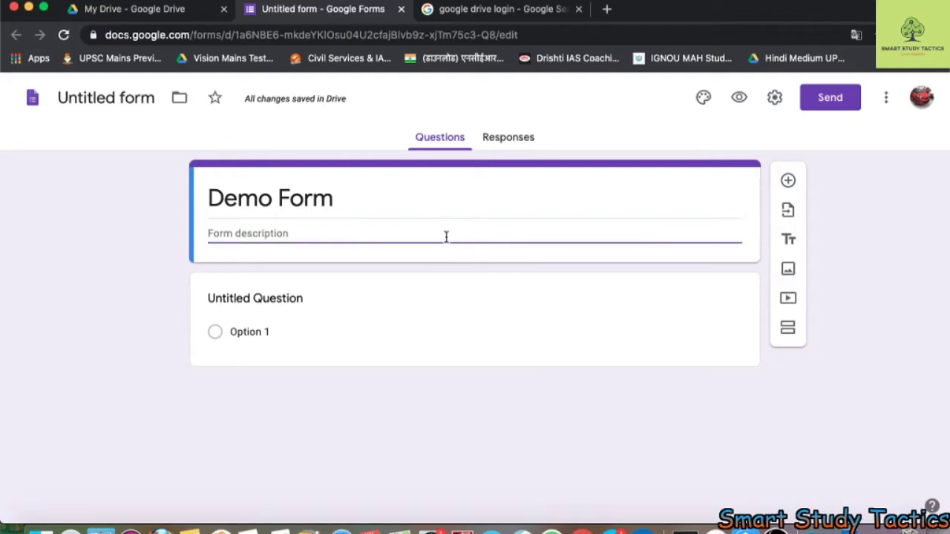
{"action": "type", "text": "Multiple Choice Questions"}
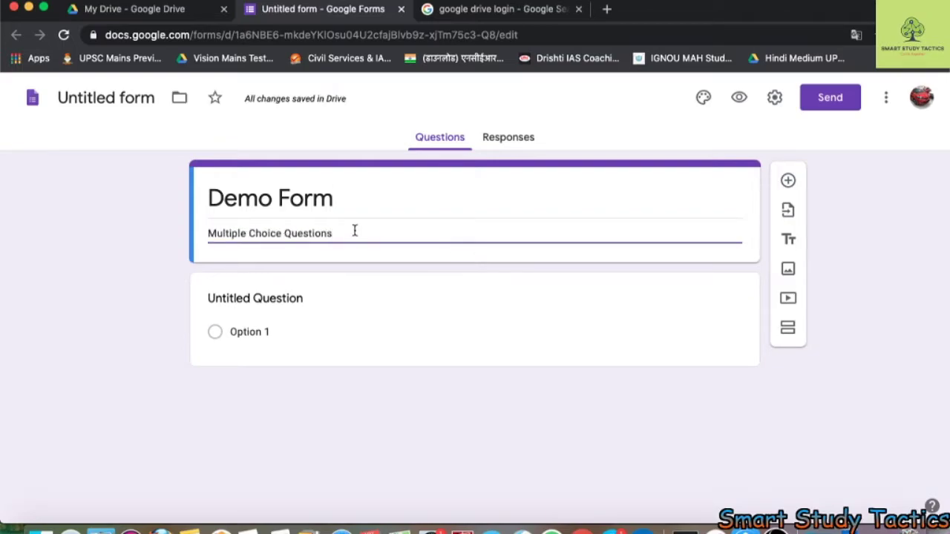
{"action": "triple_click", "coordinate": [338, 198]}
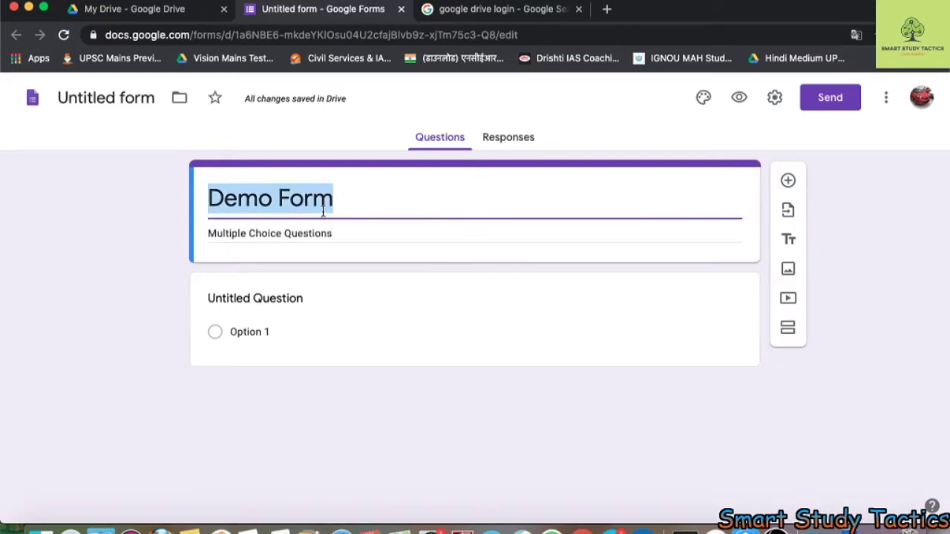
{"action": "triple_click", "coordinate": [317, 236]}
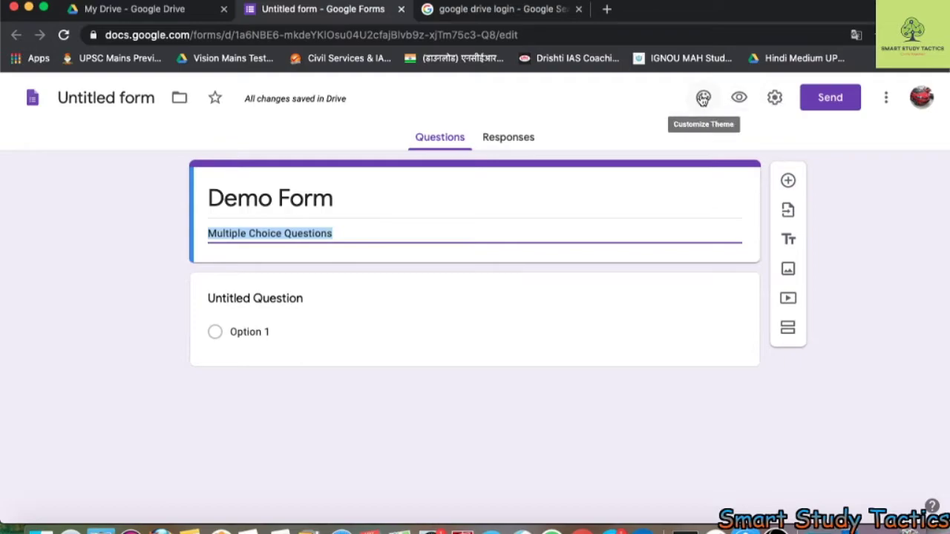
- Upload the Desktop screenshot of three laptops as the form's header image, shifting the crop area slightly upward
{"action": "left_click", "coordinate": [703, 99]}
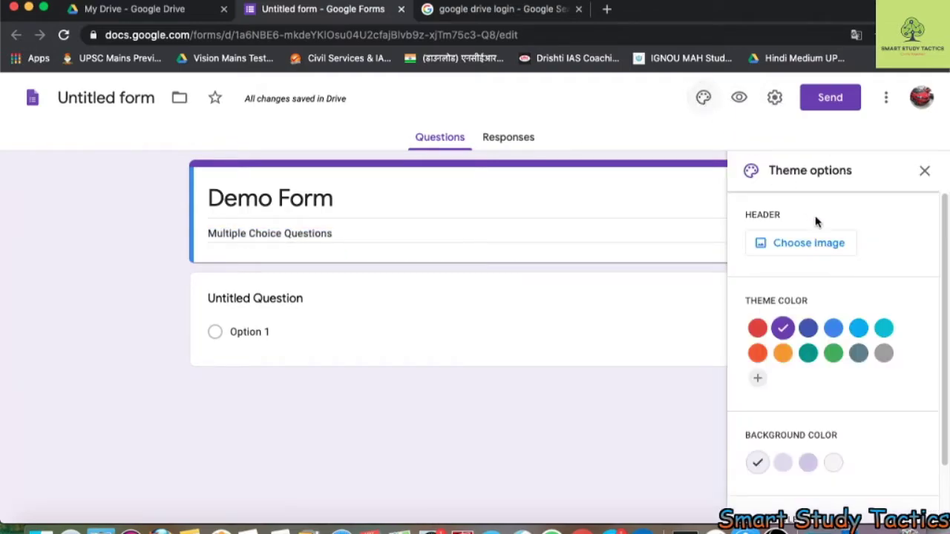
{"action": "left_click", "coordinate": [806, 245]}
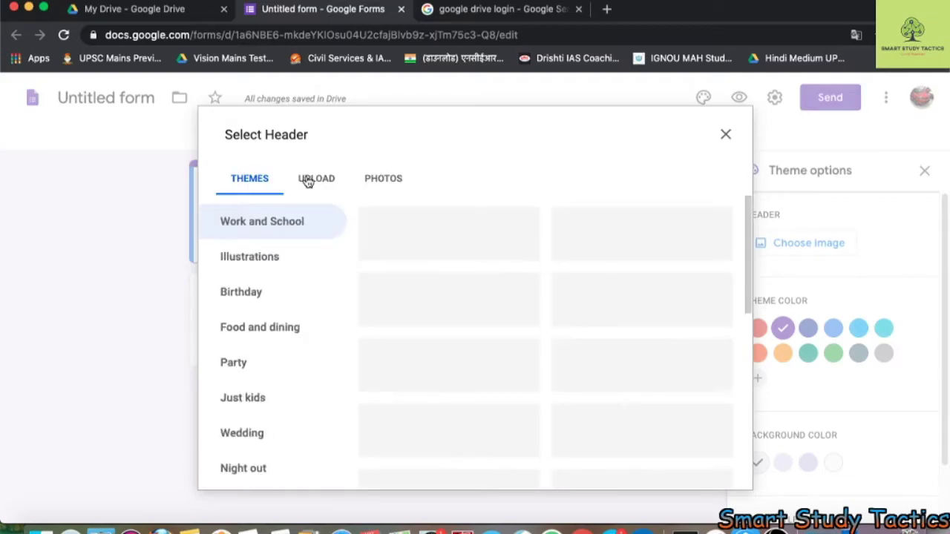
{"action": "scroll", "coordinate": [590, 319], "scroll_direction": "down", "scroll_amount": 5}
{"action": "scroll", "coordinate": [585, 309], "scroll_direction": "up", "scroll_amount": 5}
{"action": "scroll", "coordinate": [584, 303], "scroll_direction": "down", "scroll_amount": 3}
{"action": "scroll", "coordinate": [578, 297], "scroll_direction": "up", "scroll_amount": 3}
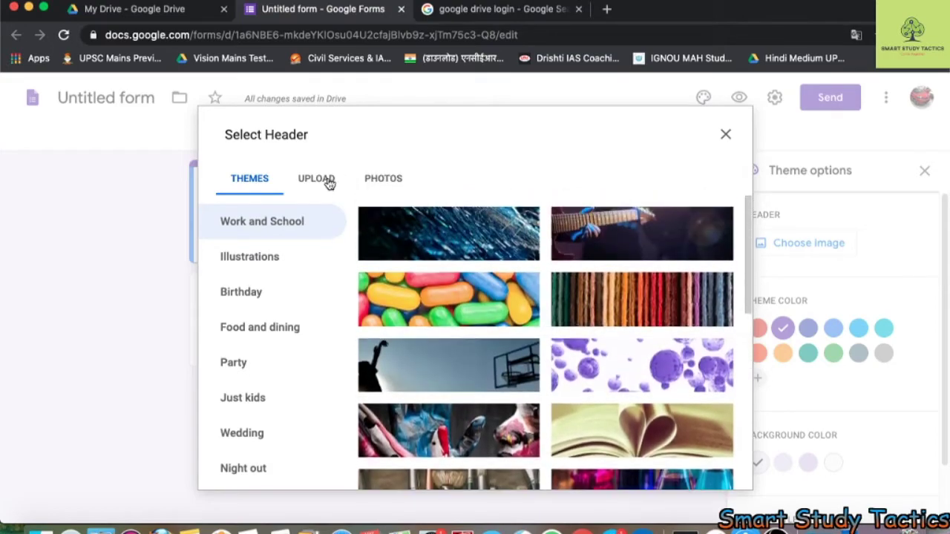
{"action": "left_click", "coordinate": [327, 183]}
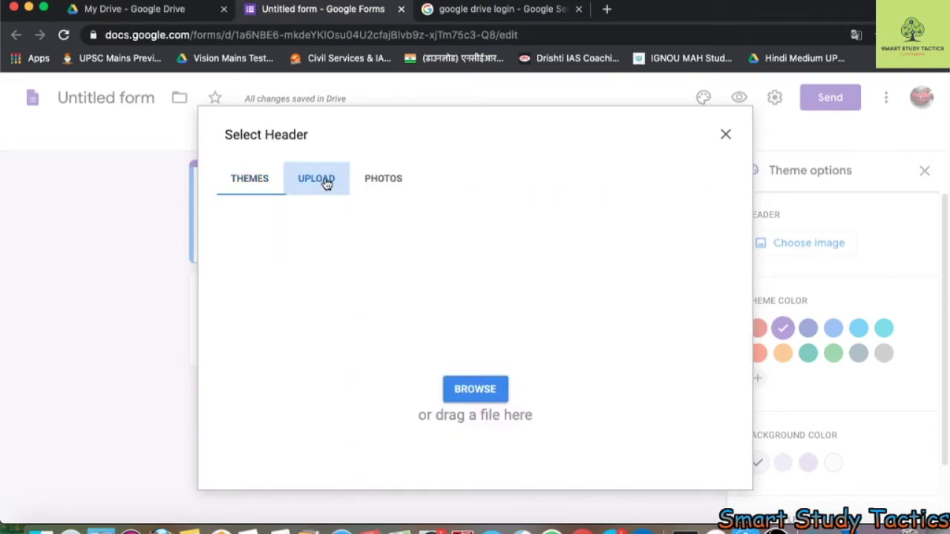
{"action": "left_click", "coordinate": [477, 391]}
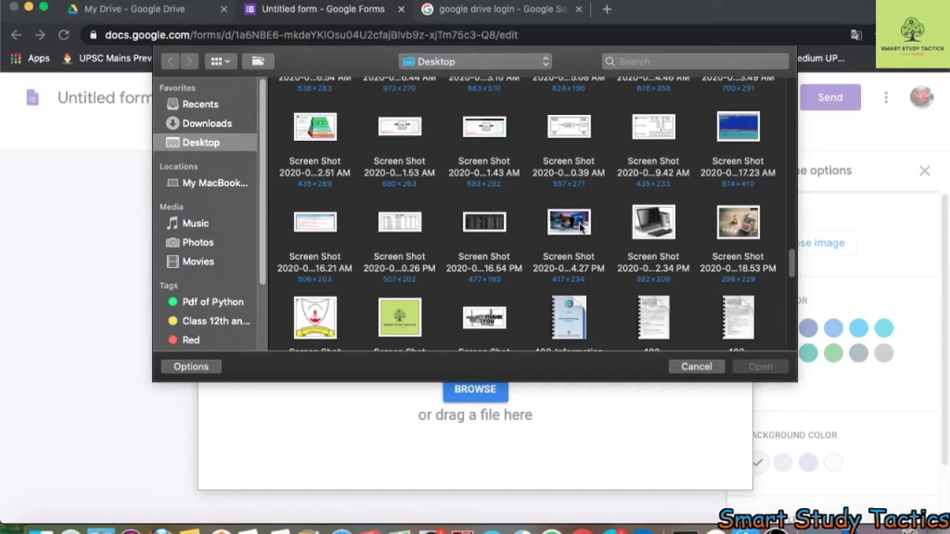
{"action": "left_click", "coordinate": [580, 225]}
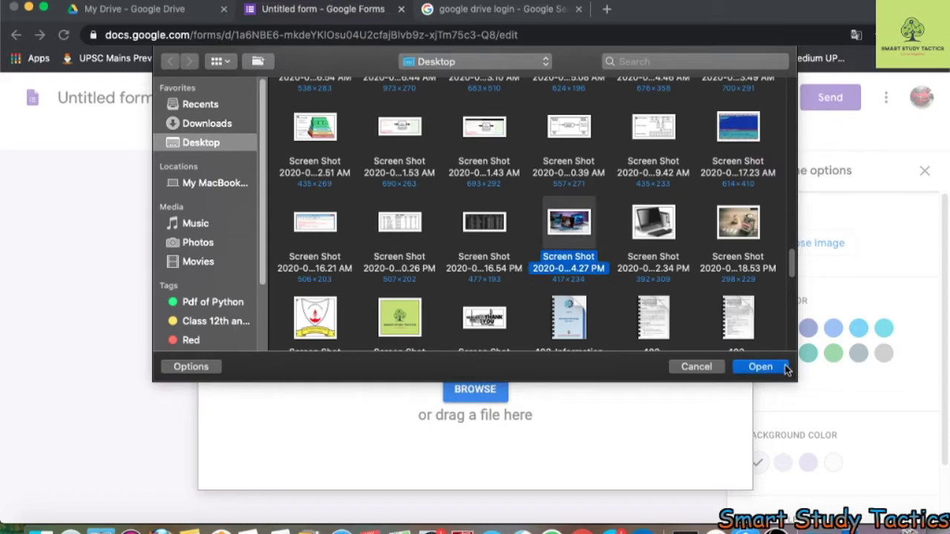
{"action": "left_click", "coordinate": [760, 366]}
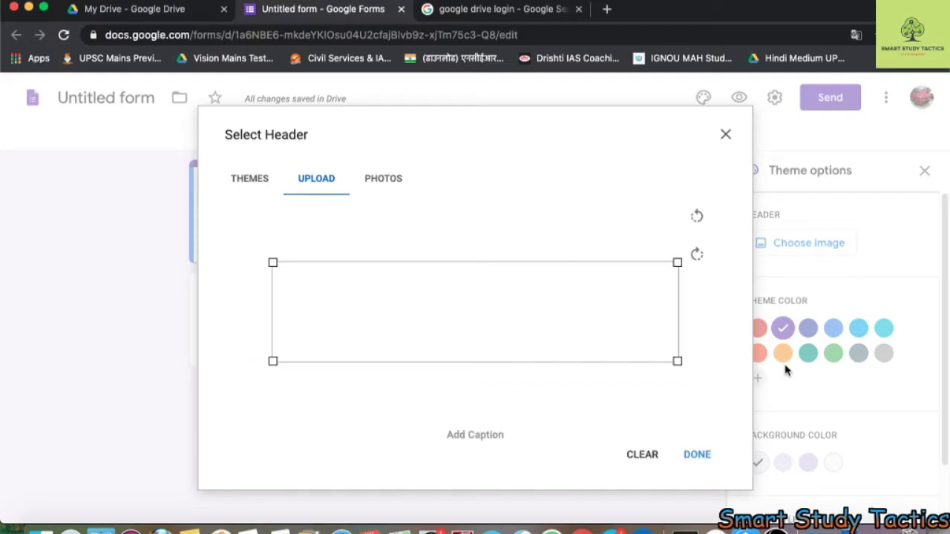
{"action": "mouse_move", "coordinate": [505, 298]}
{"action": "left_mouse_down"}
{"action": "mouse_move", "coordinate": [504, 259]}
{"action": "mouse_move", "coordinate": [504, 289]}
{"action": "left_mouse_up"}
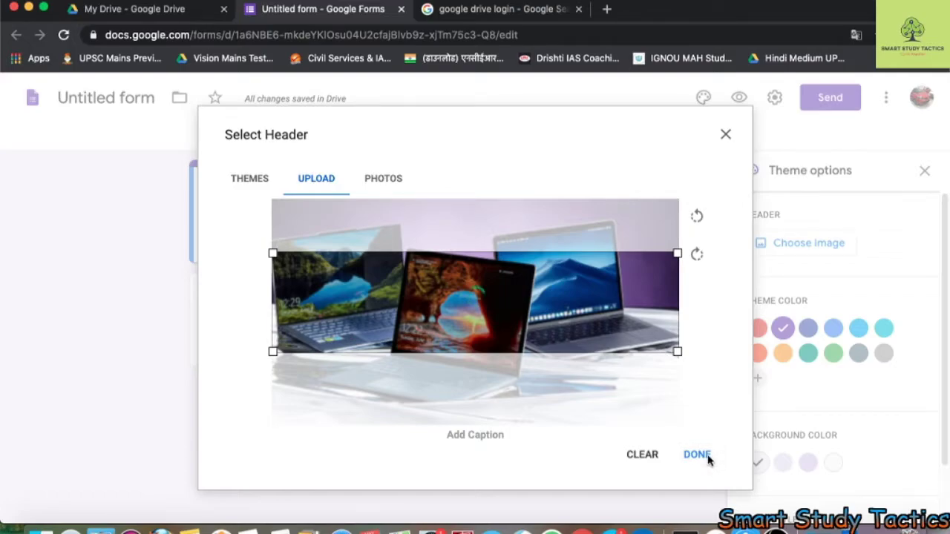
{"action": "left_click", "coordinate": [707, 461]}
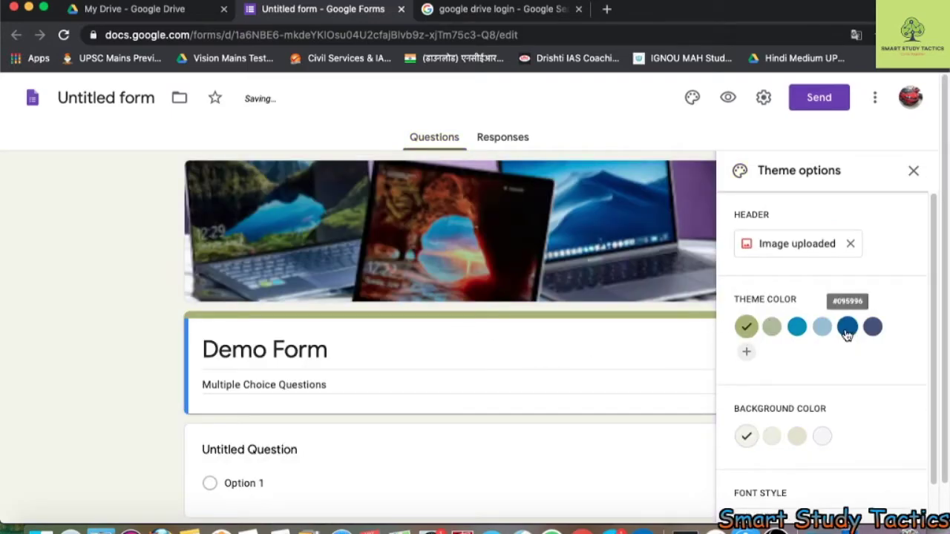
- Set the theme colour to light blue with the second background shade, and close the theme options
{"action": "left_click", "coordinate": [826, 328]}
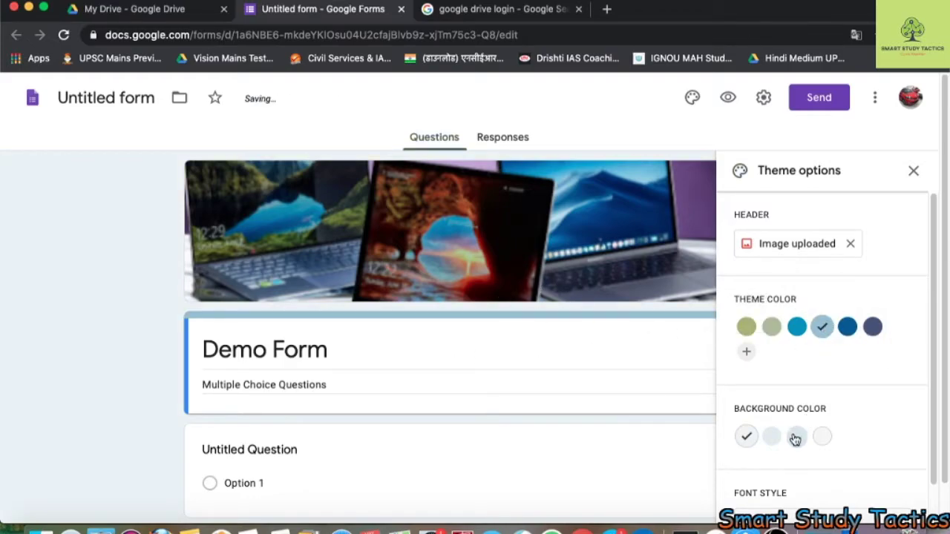
{"action": "left_click", "coordinate": [773, 439]}
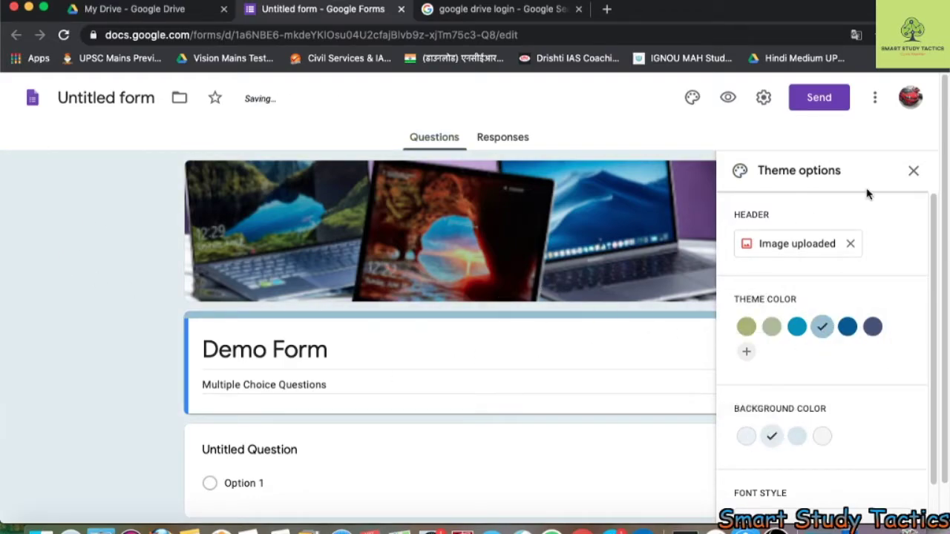
{"action": "left_click", "coordinate": [914, 172]}
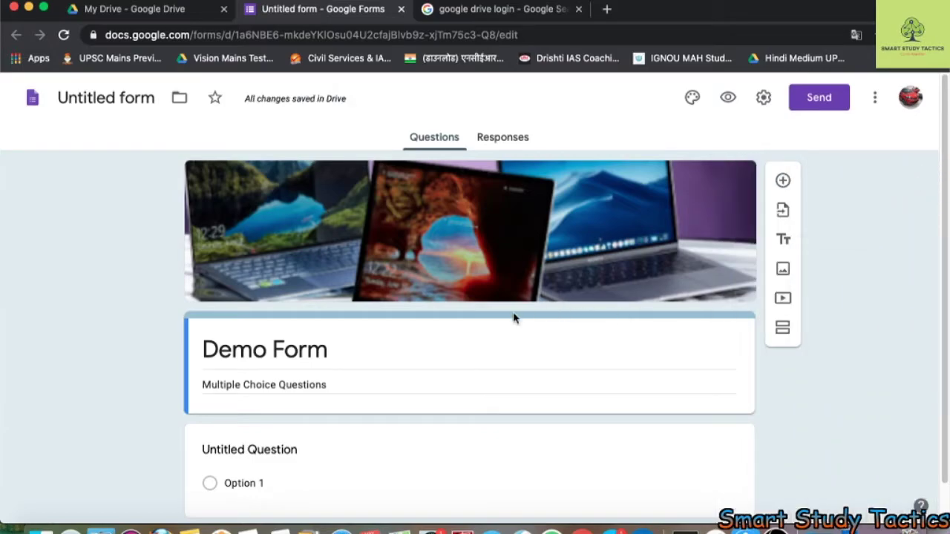
- Replace the untitled question's text with "Who is the President of India"
{"action": "left_click", "coordinate": [220, 449]}
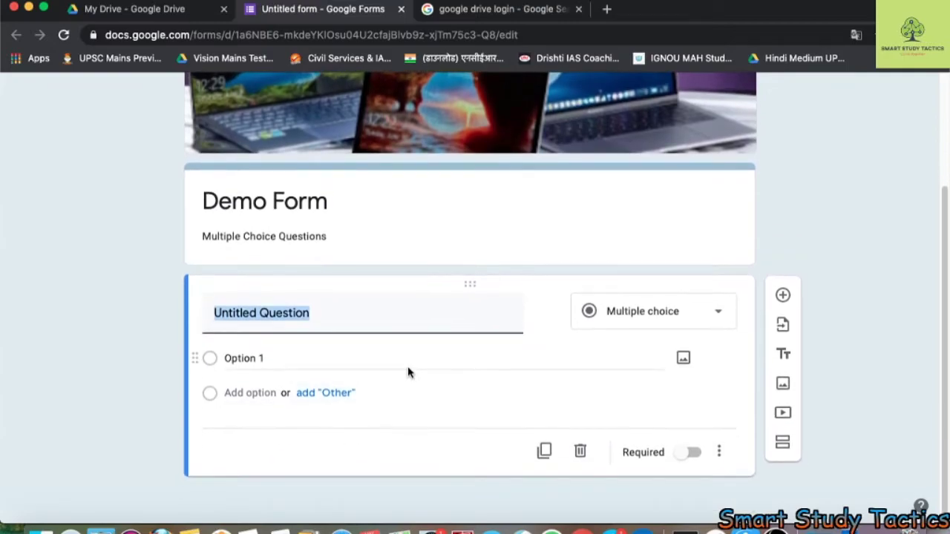
{"action": "type", "text": "W"}
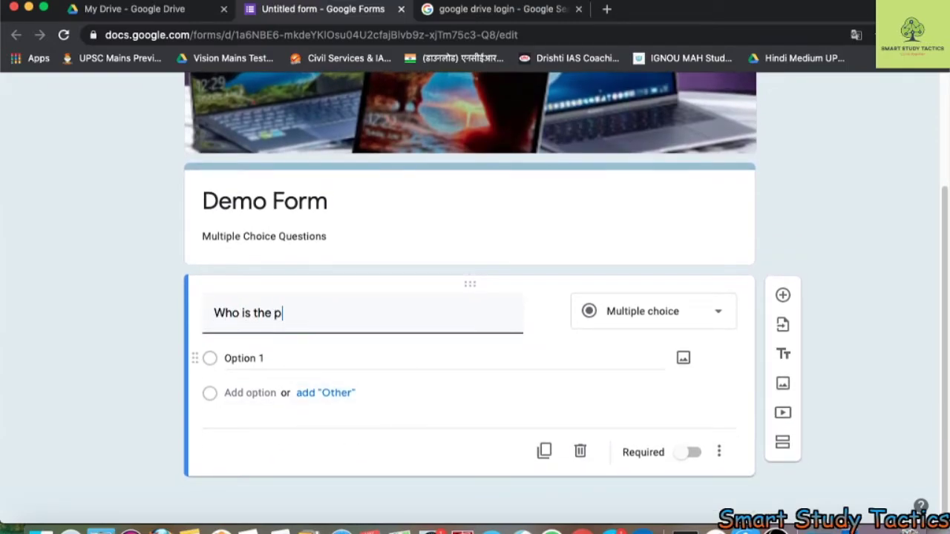
{"action": "type", "text": "ho is the President of India"}
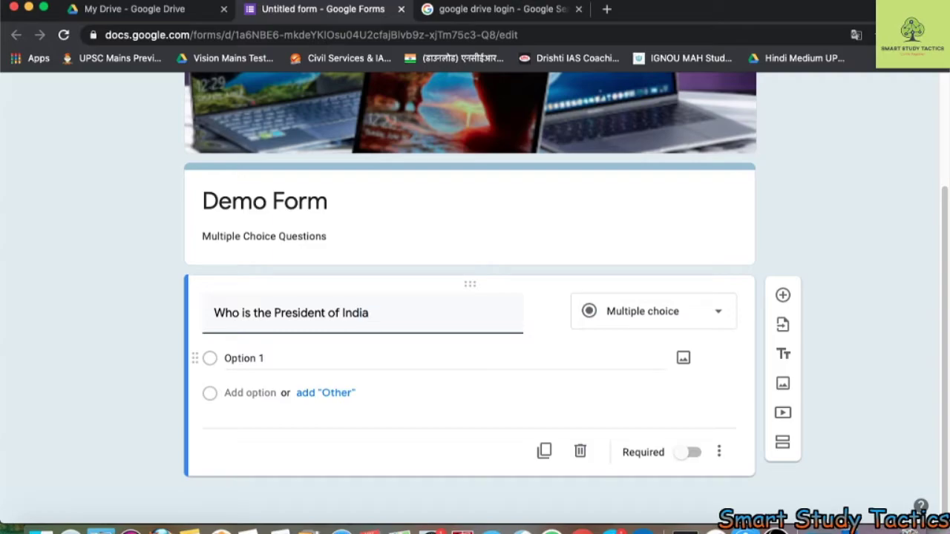
{"action": "left_click", "coordinate": [254, 357]}
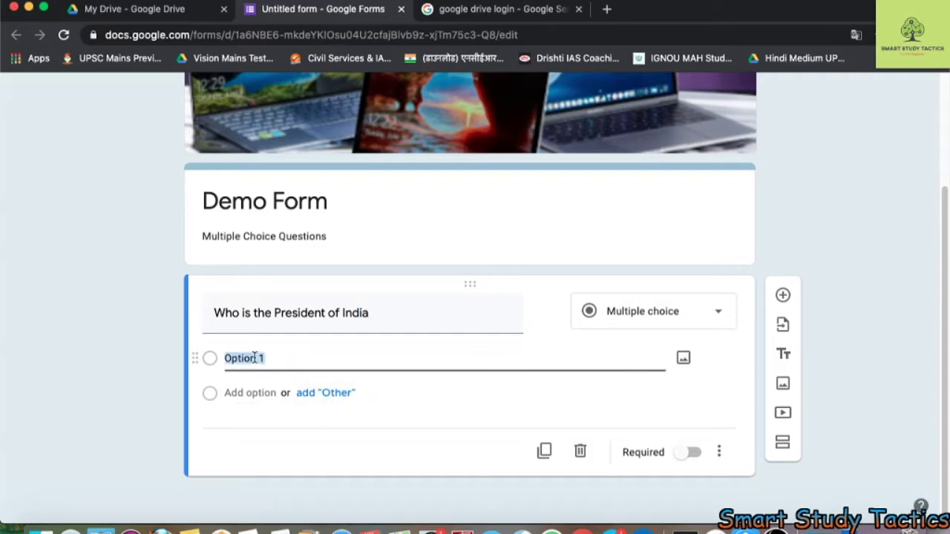
- Try the Short answer type for the President of India question and change it to Paragraph
{"action": "left_click", "coordinate": [626, 318]}
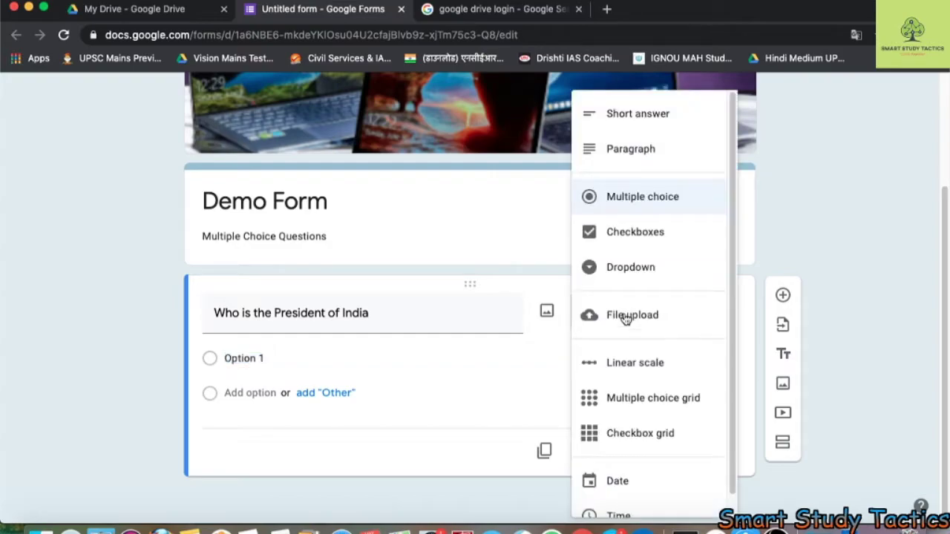
{"action": "left_click", "coordinate": [629, 123]}
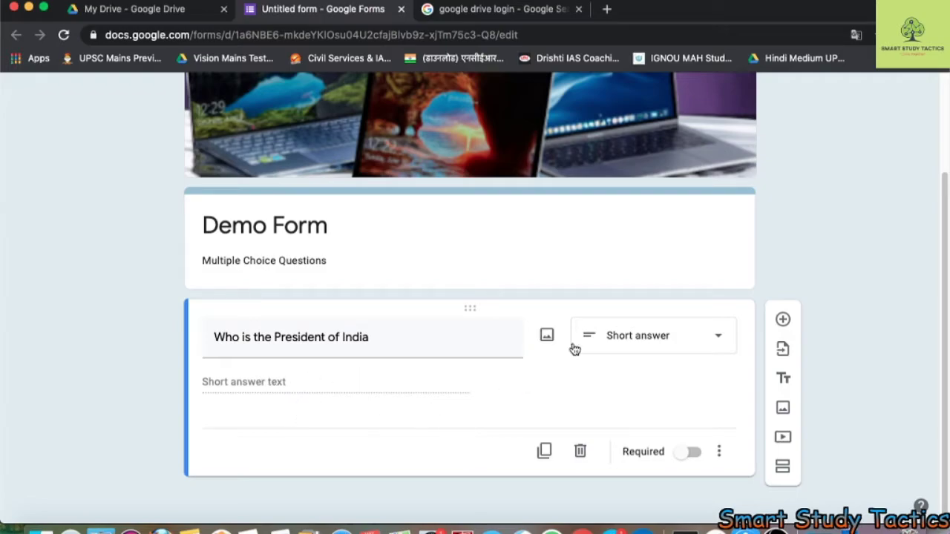
{"action": "left_click", "coordinate": [575, 345]}
{"action": "left_click", "coordinate": [608, 156]}
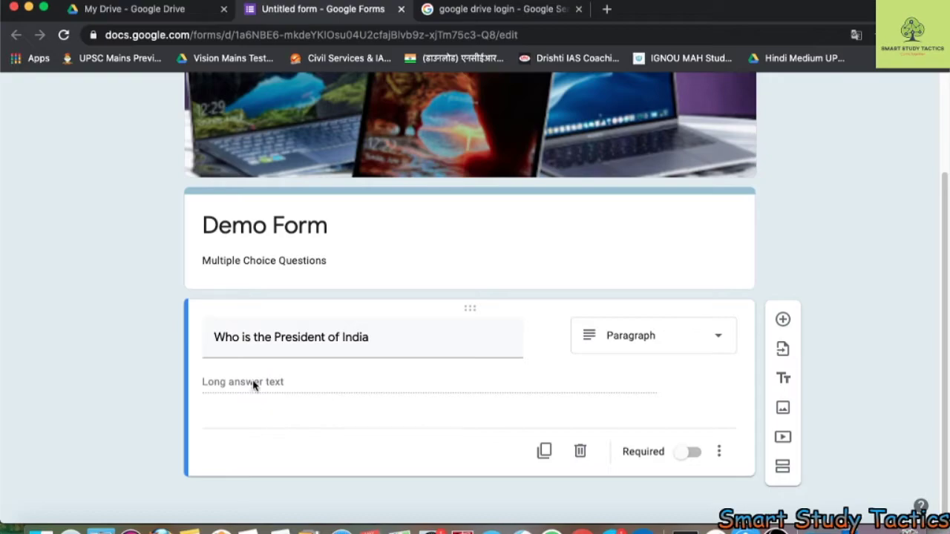
- Make the question Multiple choice and replace its text with "Q.1 What is the capital of India?" copied from the OpenOffice Writer document
{"action": "left_click", "coordinate": [638, 343]}
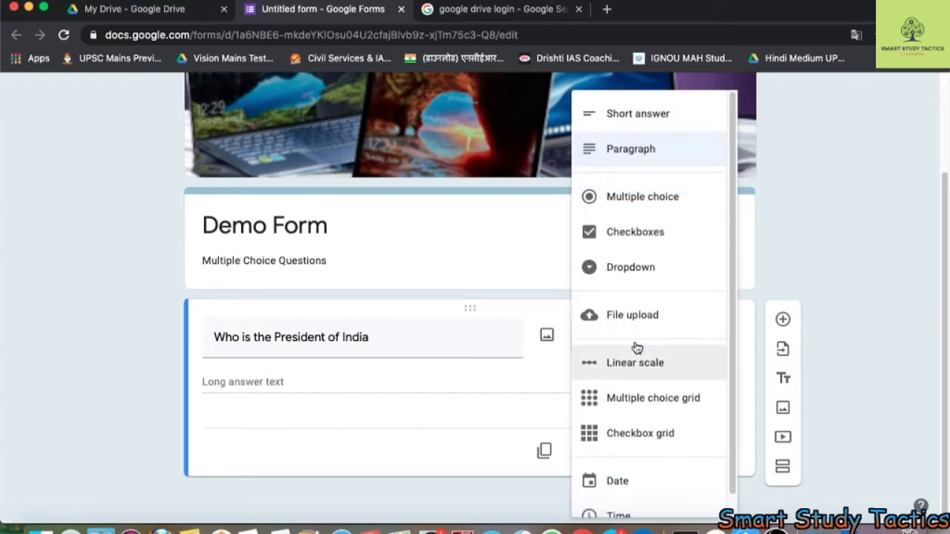
{"action": "left_click", "coordinate": [626, 202]}
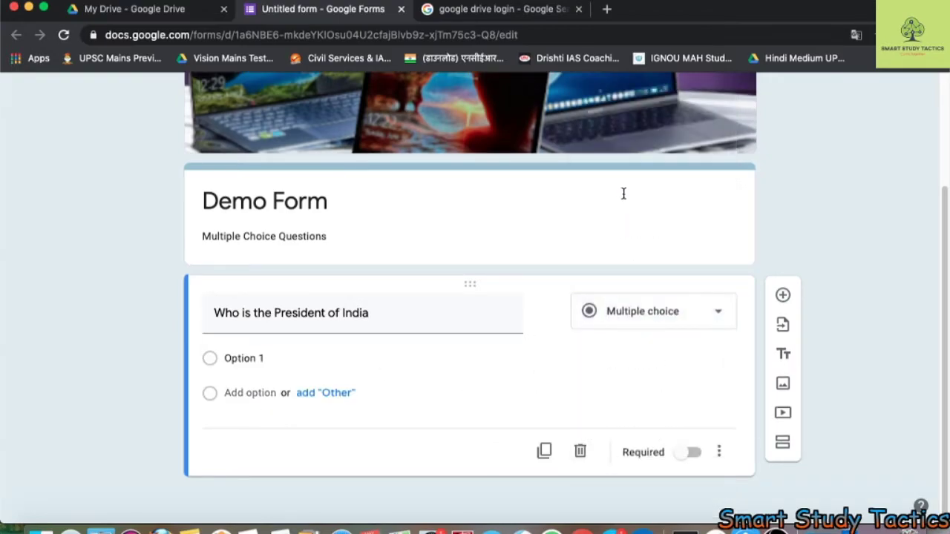
{"action": "triple_click", "coordinate": [210, 313]}
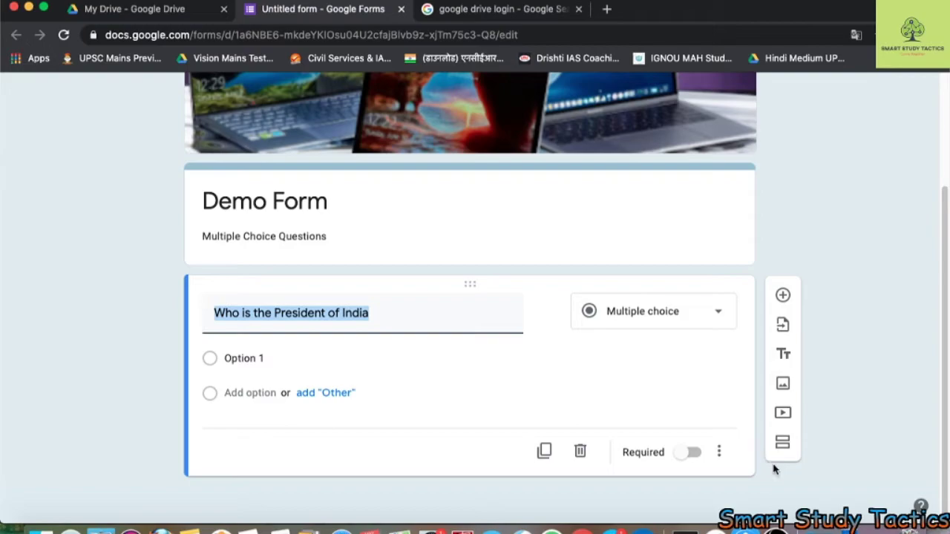
{"action": "left_click", "coordinate": [642, 529]}
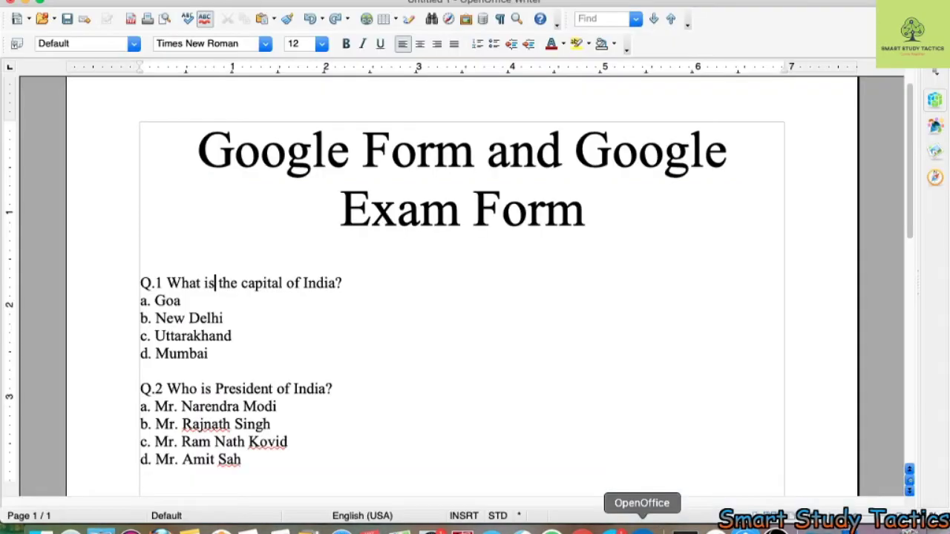
{"action": "left_click_drag", "start_coordinate": [364, 280], "coordinate": [141, 280]}
{"action": "key", "text": "super+c"}
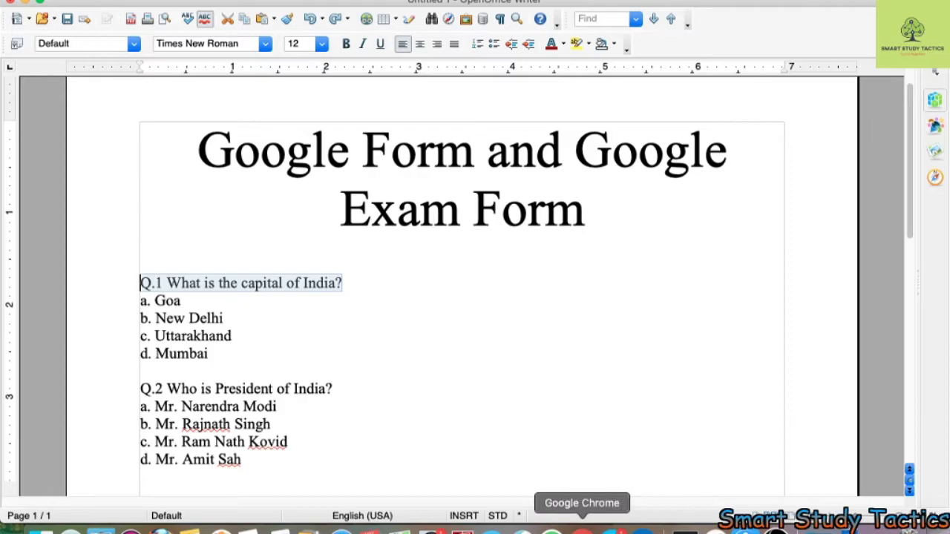
{"action": "left_click", "coordinate": [583, 529]}
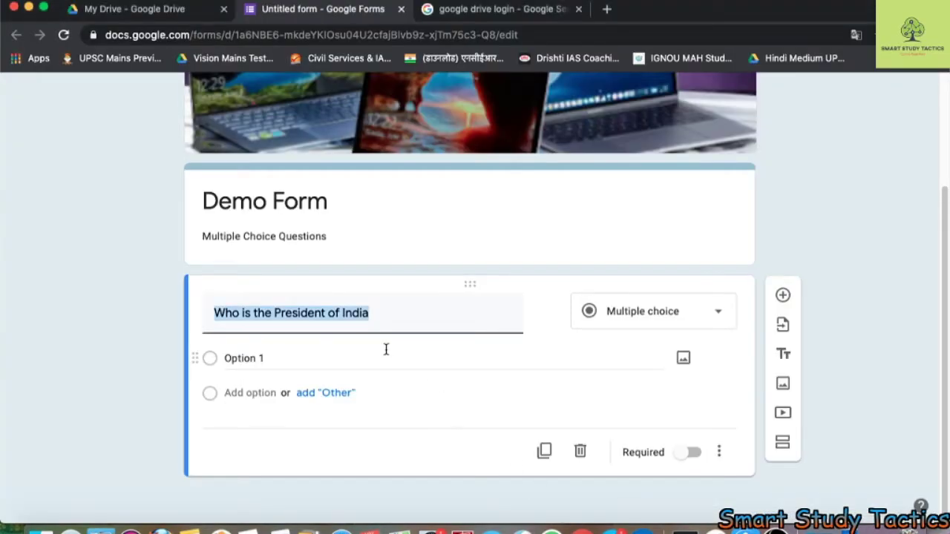
{"action": "key", "text": "super+v"}
- Copy the four Q.1 answers from the OpenOffice document into the question's options: a. Goa, b. New Delhi, c. Uttarakhand, d. Mumbai
{"action": "left_click", "coordinate": [261, 359]}
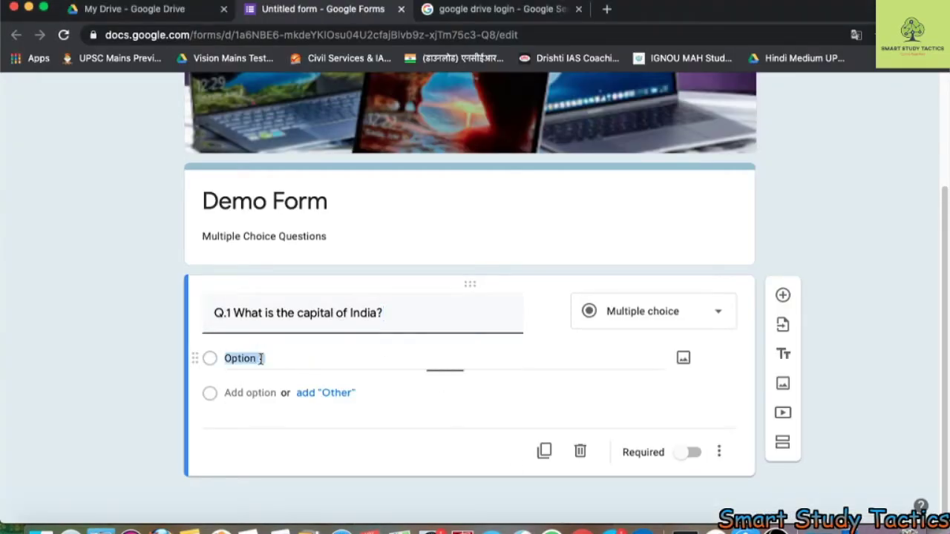
{"action": "key", "text": "super+Tab"}
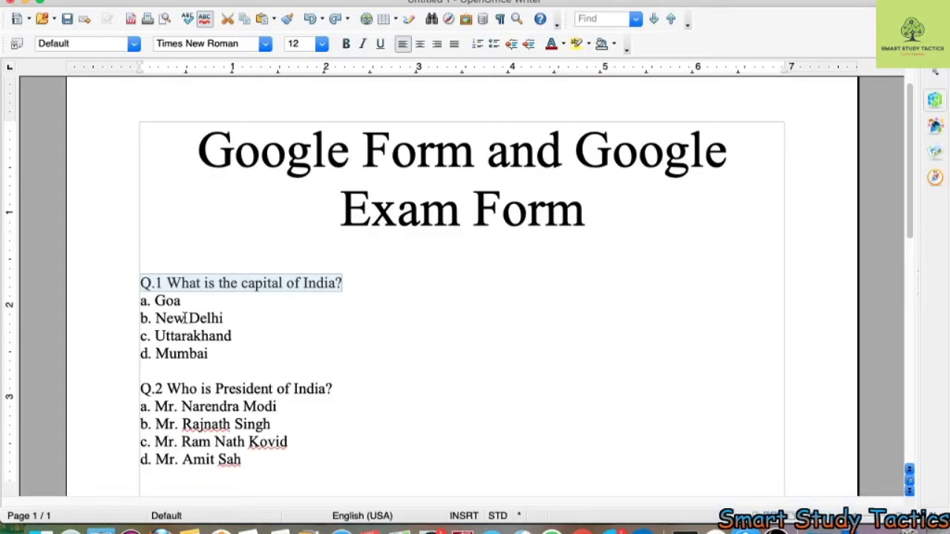
{"action": "left_click", "coordinate": [154, 300]}
{"action": "mouse_move", "coordinate": [154, 300]}
{"action": "left_mouse_down"}
{"action": "mouse_move", "coordinate": [185, 361]}
{"action": "mouse_move", "coordinate": [210, 353]}
{"action": "mouse_move", "coordinate": [140, 304]}
{"action": "left_mouse_up"}
{"action": "key", "text": "super+c"}
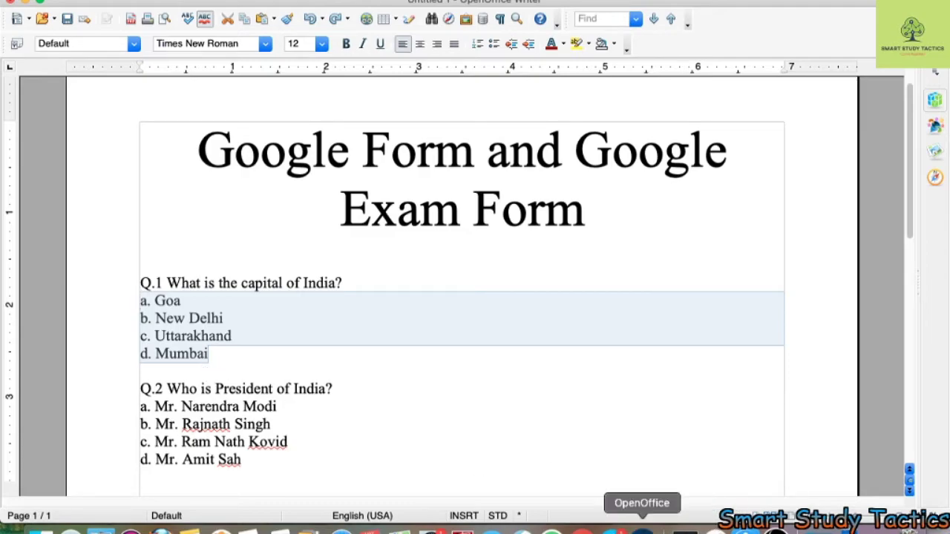
{"action": "left_click", "coordinate": [587, 529]}
{"action": "left_click", "coordinate": [257, 354]}
{"action": "left_click_drag", "start_coordinate": [267, 359], "coordinate": [198, 359]}
{"action": "key", "text": "super+v"}
{"action": "scroll", "coordinate": [314, 376], "scroll_direction": "down", "scroll_amount": 3}
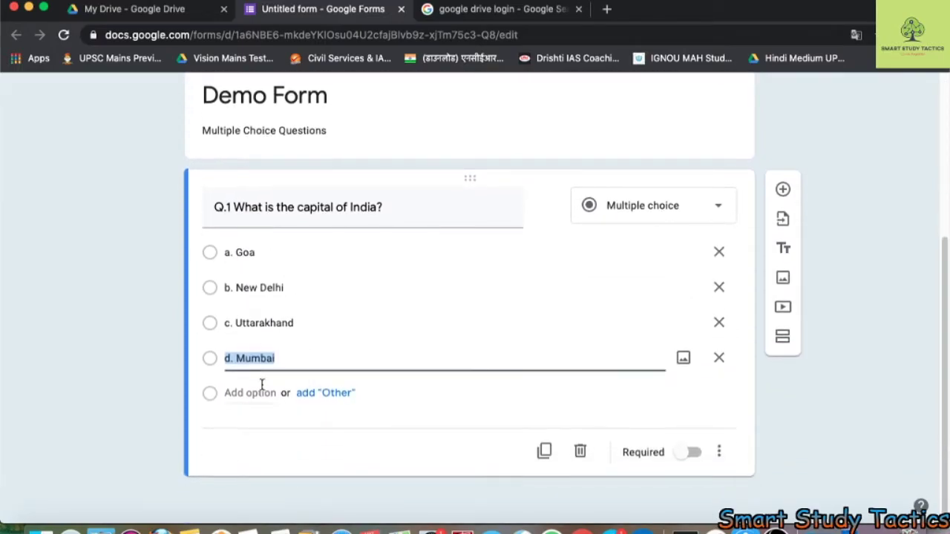
- Add a second question with the text "Q.2 Who is President of India?" copied from the OpenOffice document
{"action": "left_click", "coordinate": [784, 190]}
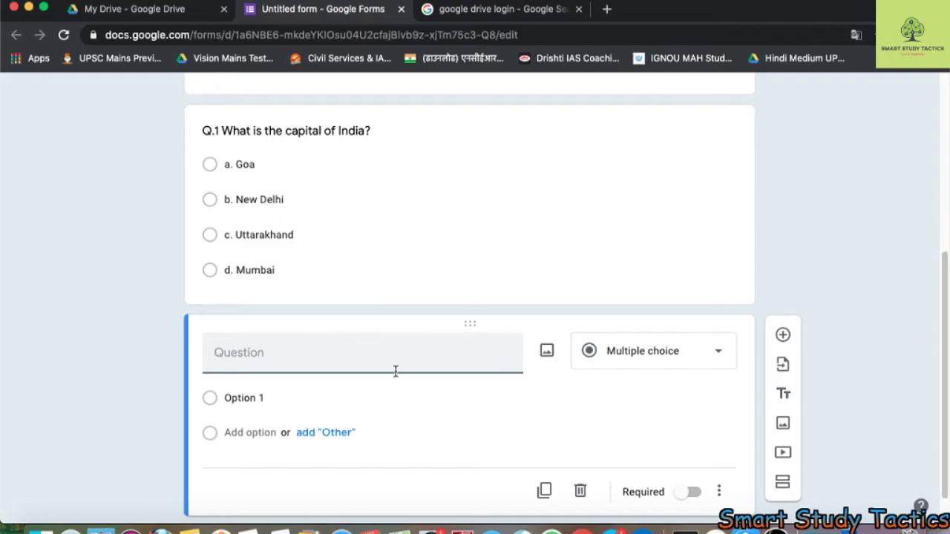
{"action": "key", "text": "super+Tab"}
{"action": "left_click_drag", "start_coordinate": [332, 388], "coordinate": [141, 388]}
{"action": "key", "text": "super+c"}
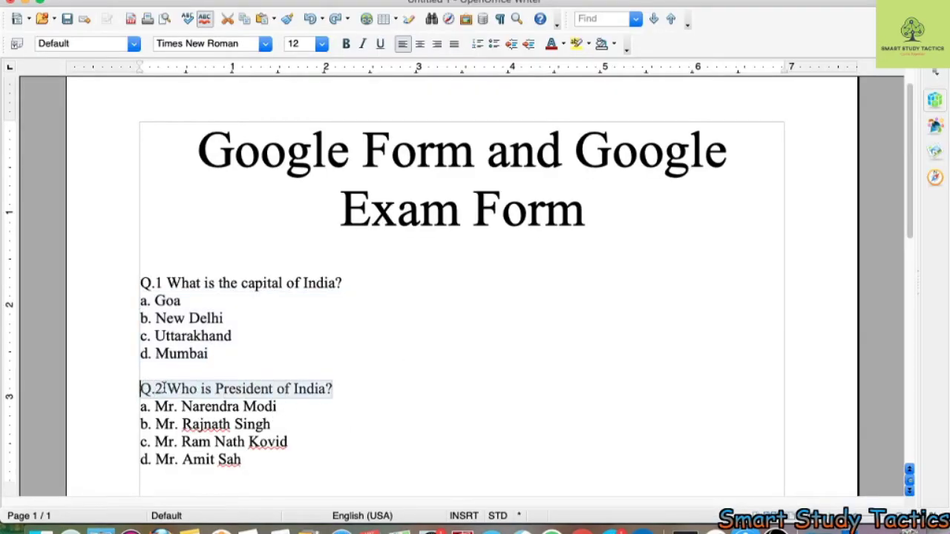
{"action": "key", "text": "super+Tab"}
{"action": "key", "text": "super+v"}
{"action": "scroll", "coordinate": [271, 391], "scroll_direction": "down", "scroll_amount": 1}
- Fill Q.2's options from the OpenOffice document: a. Mr. Narendra Modi, b. Mr. Rajnath Singh, c. Mr. Ram Nath Kovid, d. Mr. Amit Sah
{"action": "left_click", "coordinate": [257, 357]}
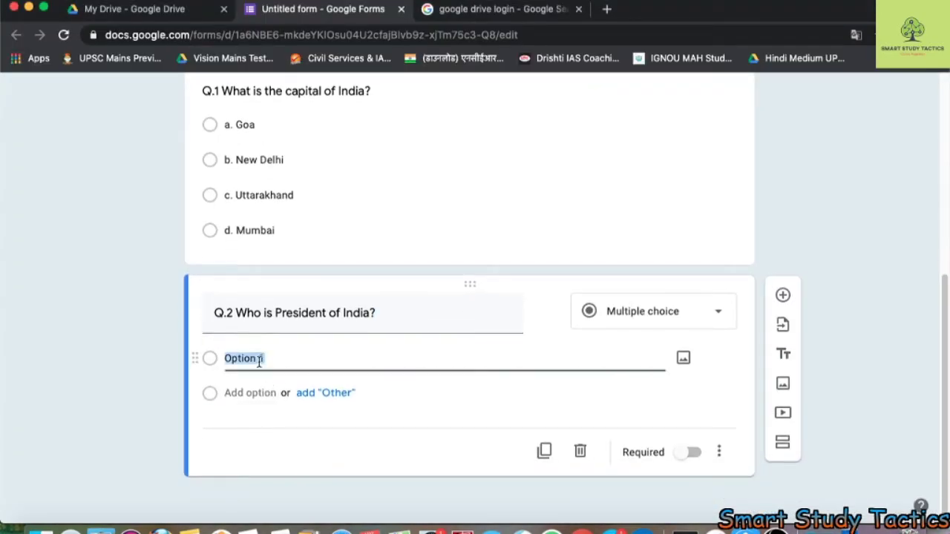
{"action": "key", "text": "super+Tab"}
{"action": "left_click_drag", "start_coordinate": [249, 449], "coordinate": [142, 409]}
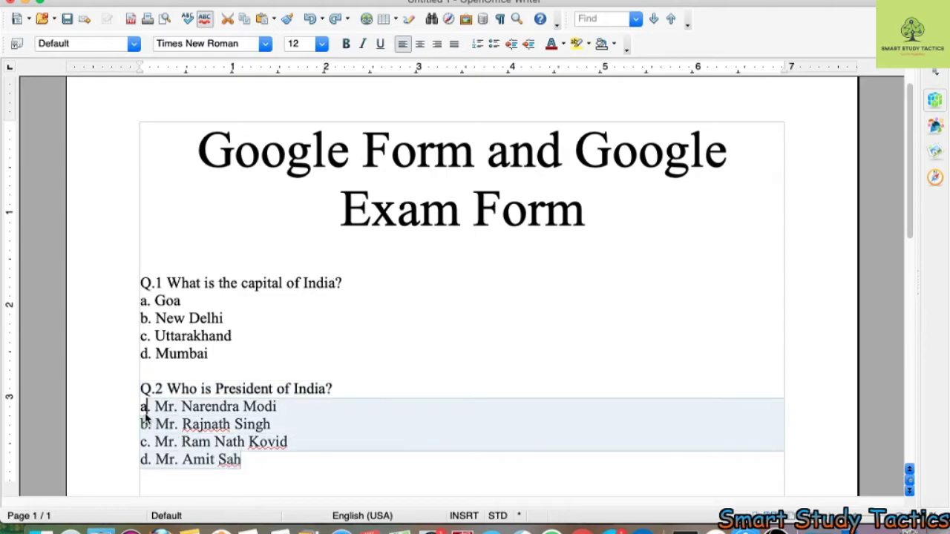
{"action": "key", "text": "super+Tab"}
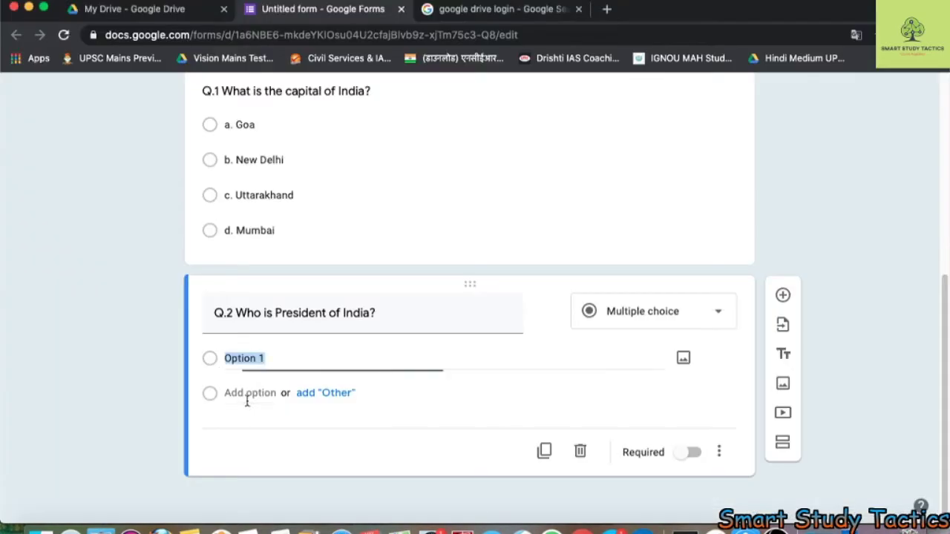
{"action": "type", "text": "a. Mr. Narendra Modi b. Mr. Rajnath Singh c. Mr. Ram Nath Kovid d. Mr. Amit Sah"}
{"action": "scroll", "coordinate": [324, 356], "scroll_direction": "down", "scroll_amount": 2}
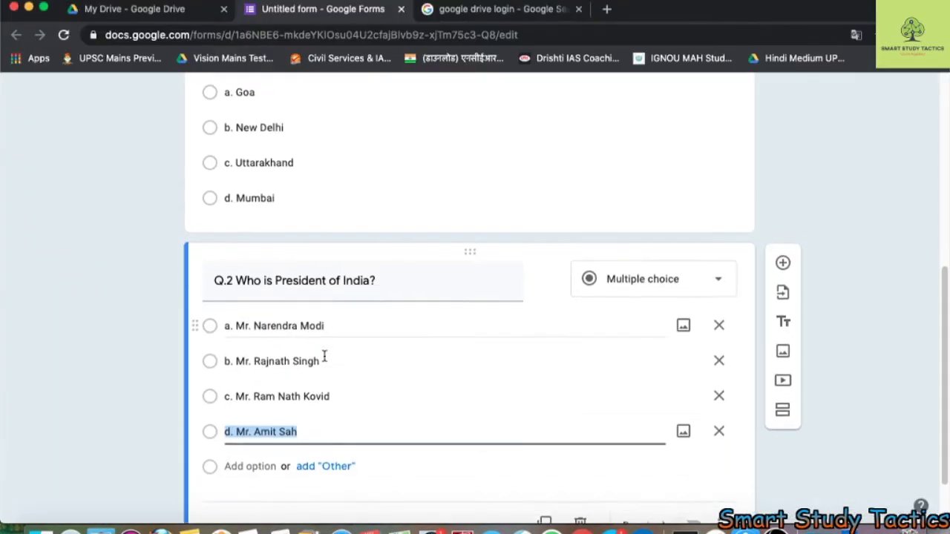
{"action": "scroll", "coordinate": [555, 369], "scroll_direction": "down", "scroll_amount": 2}
{"action": "left_click", "coordinate": [376, 440]}
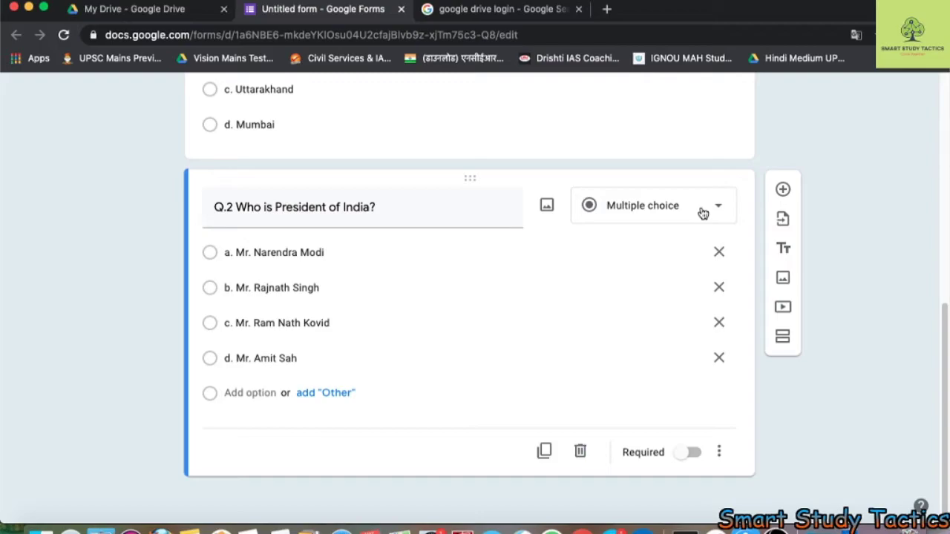
- Add a third question with the text "Q.3 Name the Image"
{"action": "left_click", "coordinate": [784, 189]}
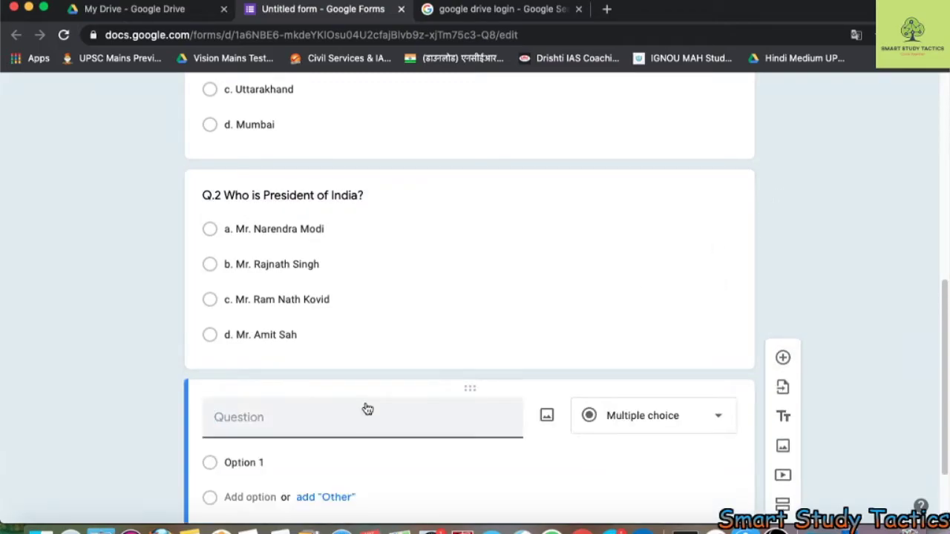
{"action": "type", "text": "NM"}
{"action": "type", "text": "AME"}
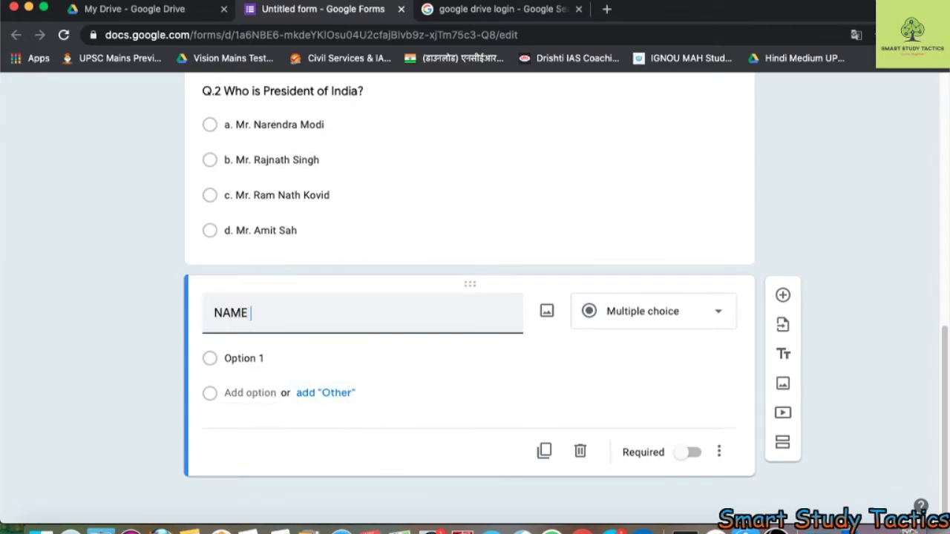
{"action": "key", "text": "BackSpace"}
{"action": "key", "text": "BackSpace"}
{"action": "key", "text": "BackSpace"}
{"action": "key", "text": "BackSpace"}
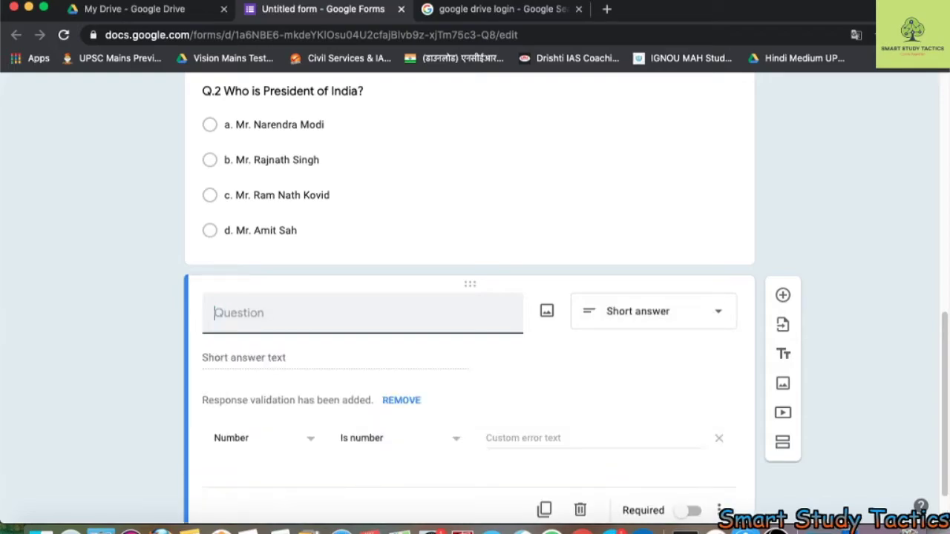
{"action": "type", "text": "Q.3 Name the Image"}
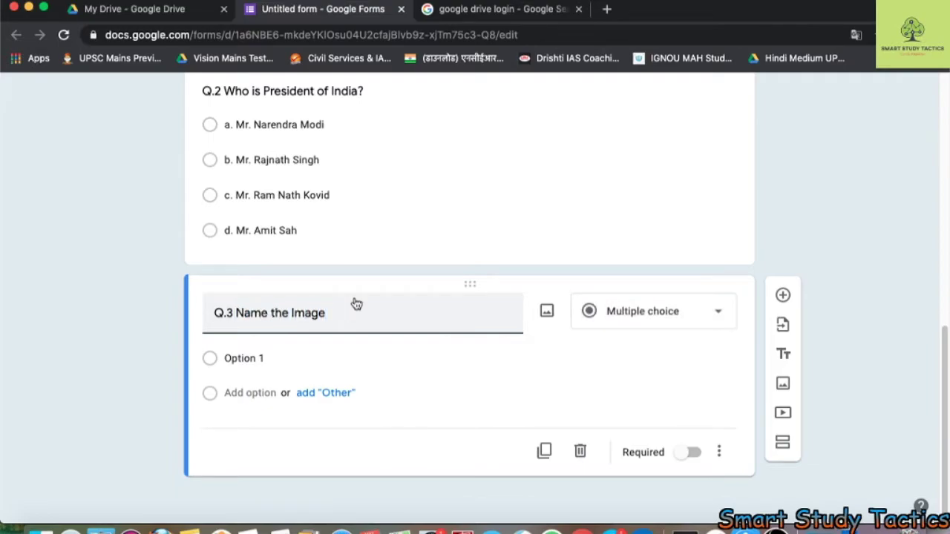
- Upload the Desktop screenshot of the silver Apple logo as the image for question Q.3
{"action": "left_click", "coordinate": [547, 338]}
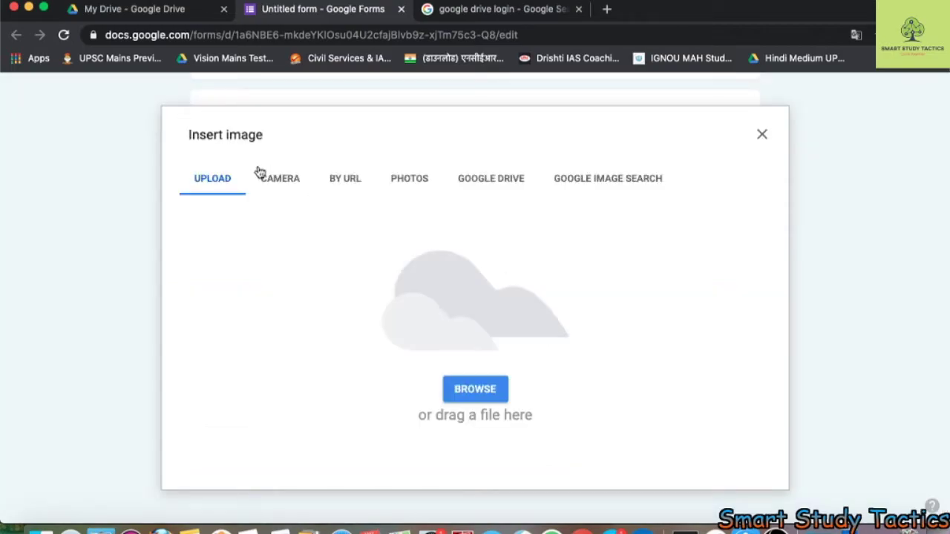
{"action": "left_click", "coordinate": [475, 390]}
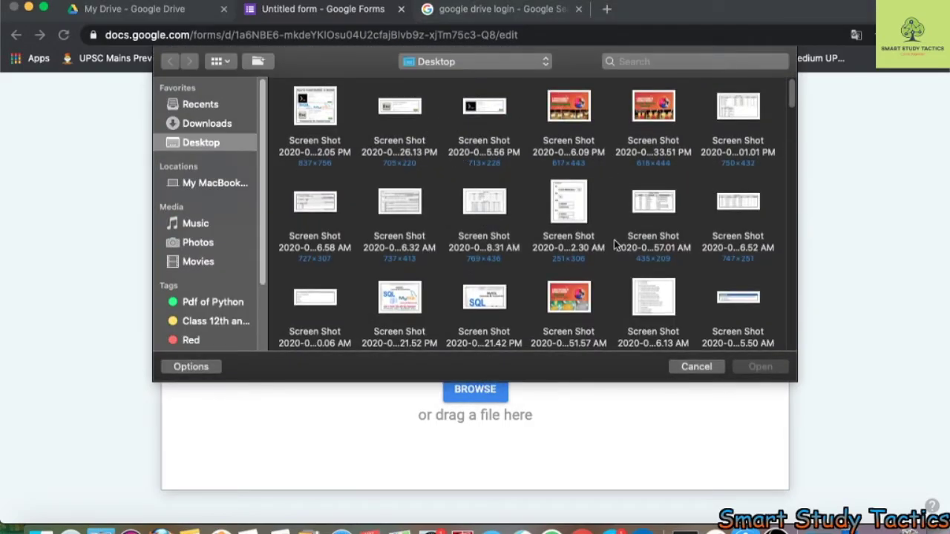
{"action": "scroll", "coordinate": [614, 245], "scroll_direction": "down", "scroll_amount": 10}
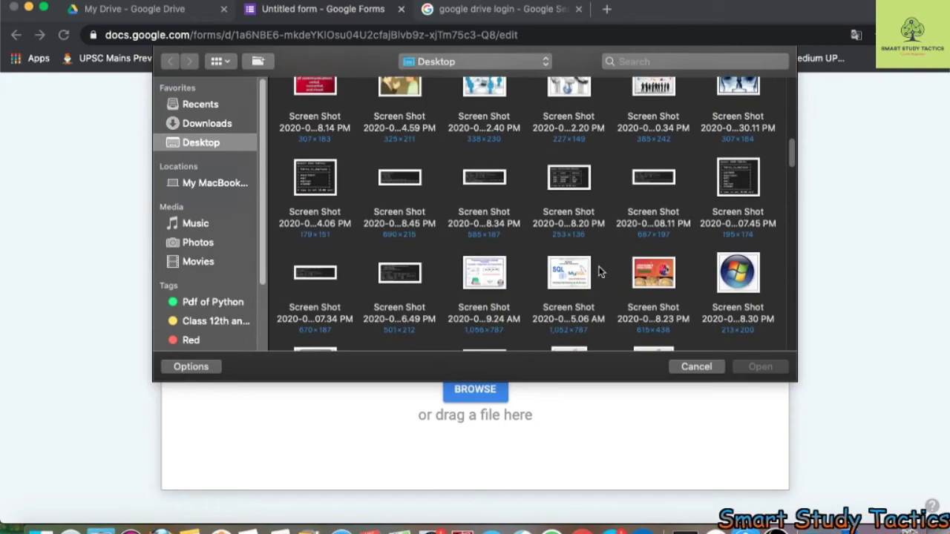
{"action": "double_click", "coordinate": [570, 270]}
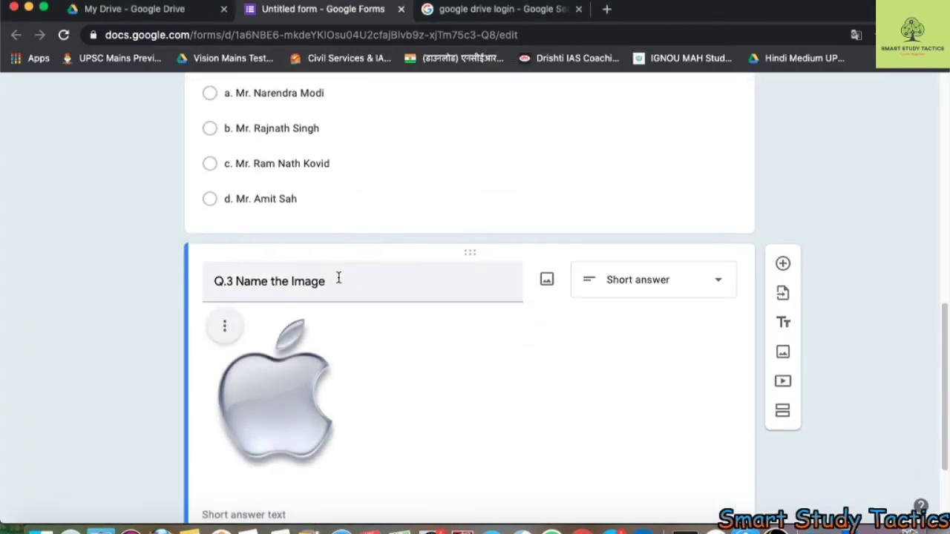
- Centre-align the Apple logo in question Q.3 and enlarge it slightly
{"action": "left_click", "coordinate": [225, 200]}
{"action": "left_click", "coordinate": [133, 242]}
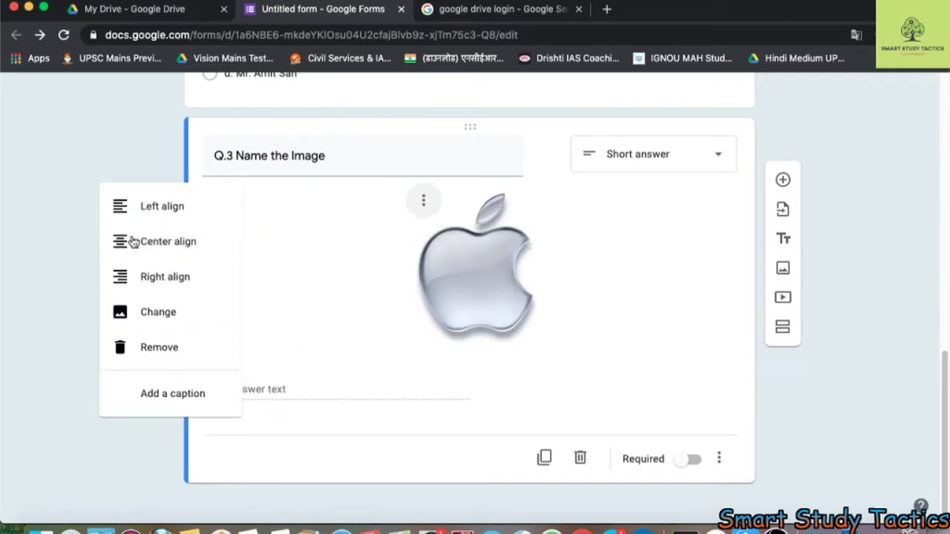
{"action": "left_click", "coordinate": [526, 334]}
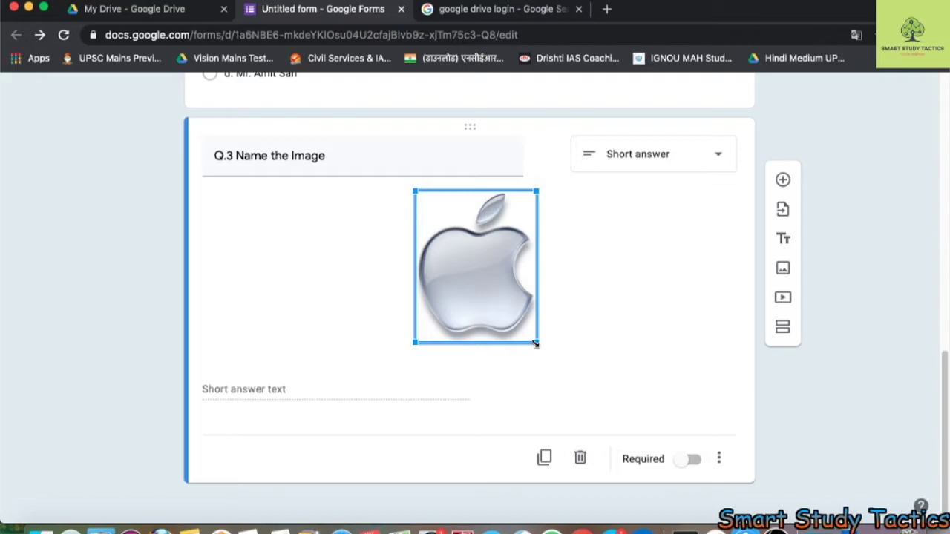
{"action": "left_click_drag", "start_coordinate": [535, 343], "coordinate": [549, 373]}
{"action": "left_click", "coordinate": [656, 178]}
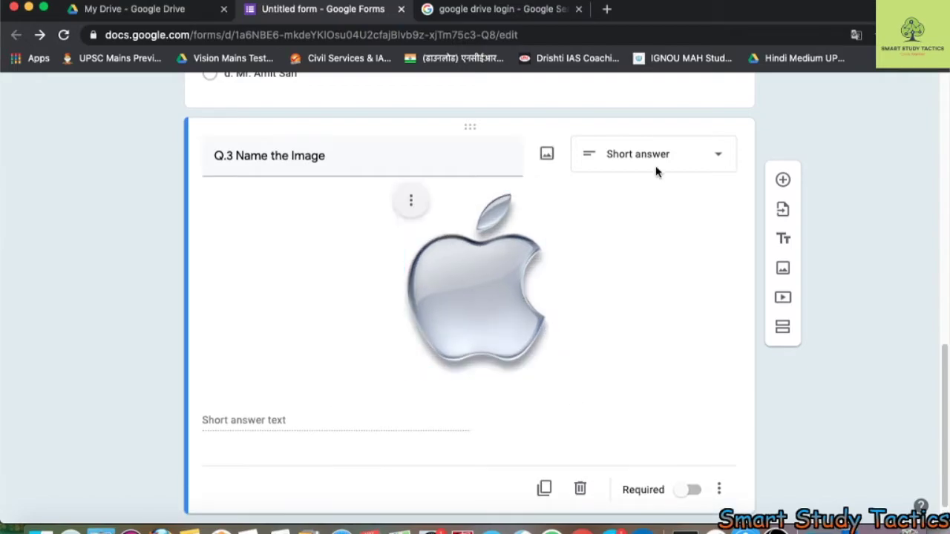
- Change question Q.3 to Multiple choice and enter the options Apple, Micro Soft and HCL
{"action": "left_click", "coordinate": [655, 165]}
{"action": "left_click", "coordinate": [586, 196]}
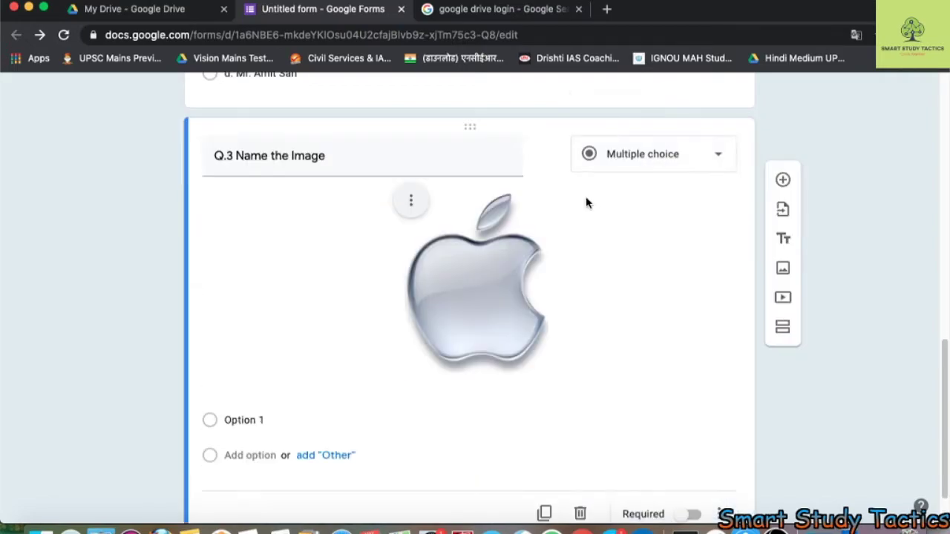
{"action": "scroll", "coordinate": [260, 443], "scroll_direction": "down", "scroll_amount": 2}
{"action": "left_click", "coordinate": [252, 355]}
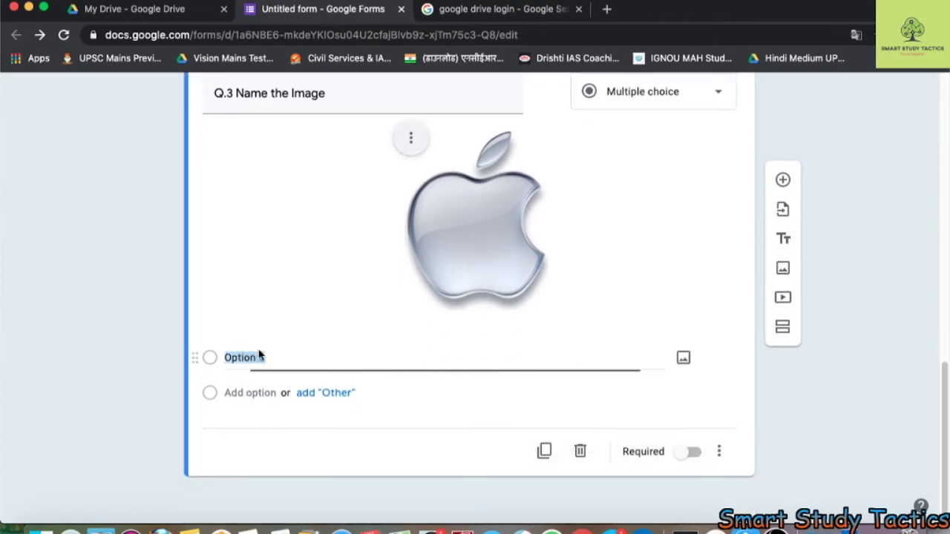
{"action": "type", "text": "Apple"}
{"action": "left_click", "coordinate": [227, 392]}
{"action": "type", "text": "Miscro"}
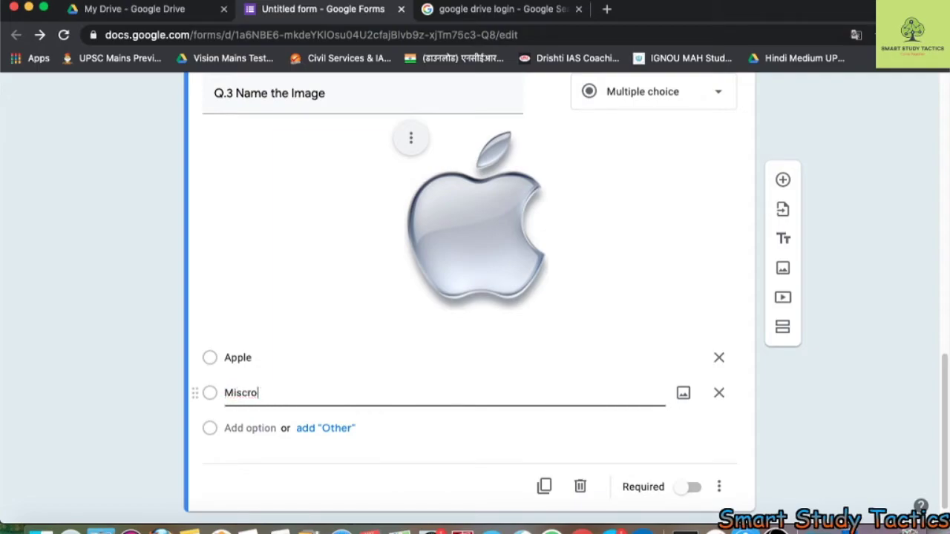
{"action": "type", "text": "Sof"}
{"action": "left_click", "coordinate": [266, 431]}
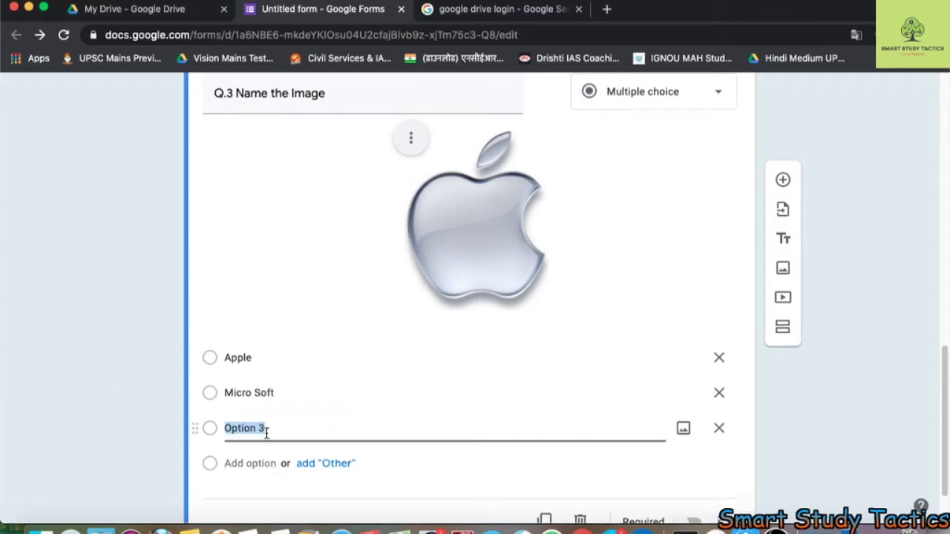
{"action": "type", "text": "HCL"}
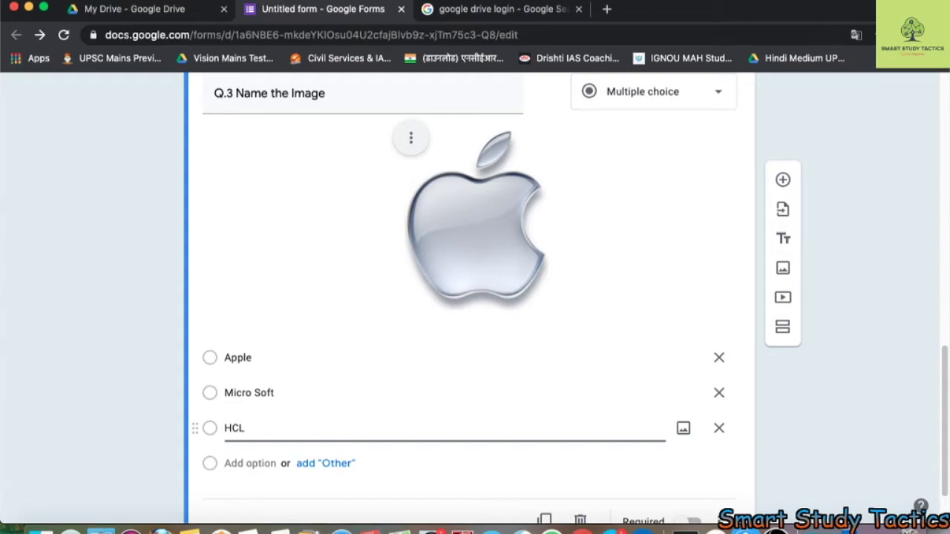
- Replace the word "Image" in the Q.3 question text with "company"
{"action": "scroll", "coordinate": [303, 418], "scroll_direction": "up", "scroll_amount": 3}
{"action": "left_click", "coordinate": [337, 299]}
{"action": "left_click", "coordinate": [336, 301]}
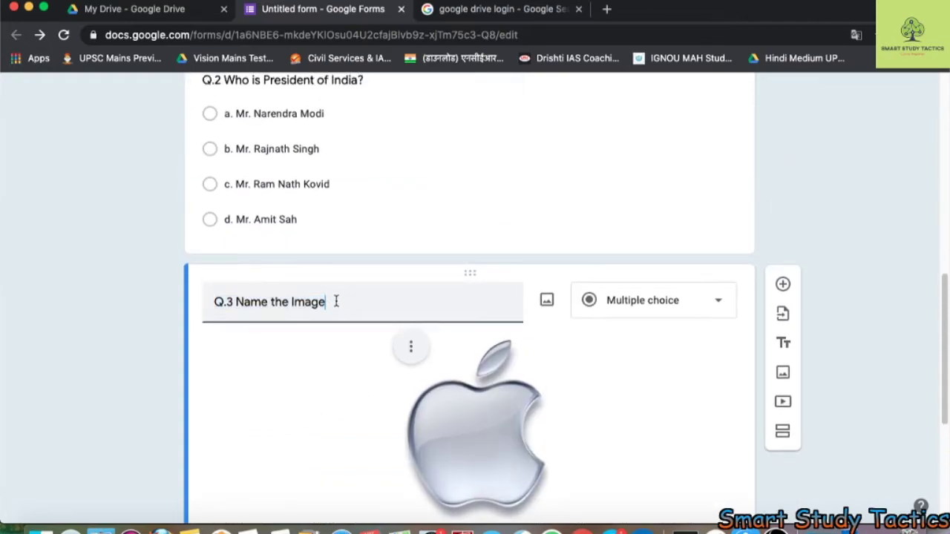
{"action": "key", "text": "BackSpace"}
{"action": "key", "text": "BackSpace"}
{"action": "key", "text": "BackSpace"}
{"action": "type", "text": "coompnay"}
{"action": "scroll", "coordinate": [348, 320], "scroll_direction": "down", "scroll_amount": 7}
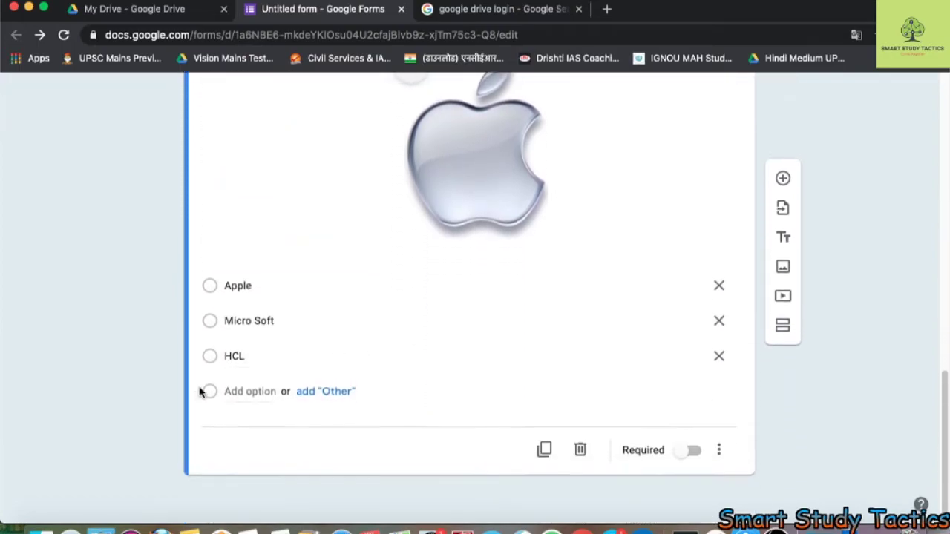
- Add "IBM" as the fourth option of question Q.3
{"action": "left_click", "coordinate": [244, 391]}
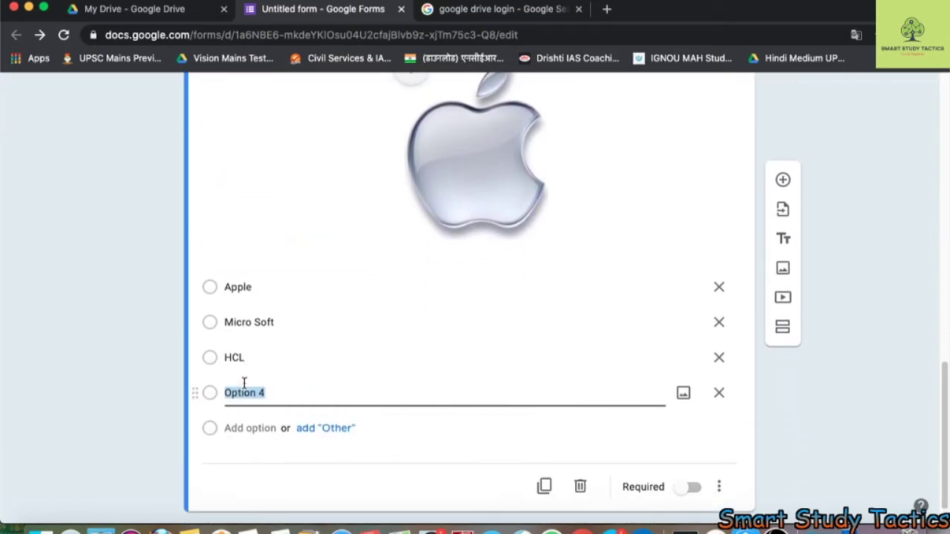
{"action": "type", "text": "IBM"}
{"action": "left_click", "coordinate": [219, 215]}
- Set the form to collect email addresses and limit respondents to 1 response, and save the settings
{"action": "scroll", "coordinate": [414, 205], "scroll_direction": "up", "scroll_amount": 15}
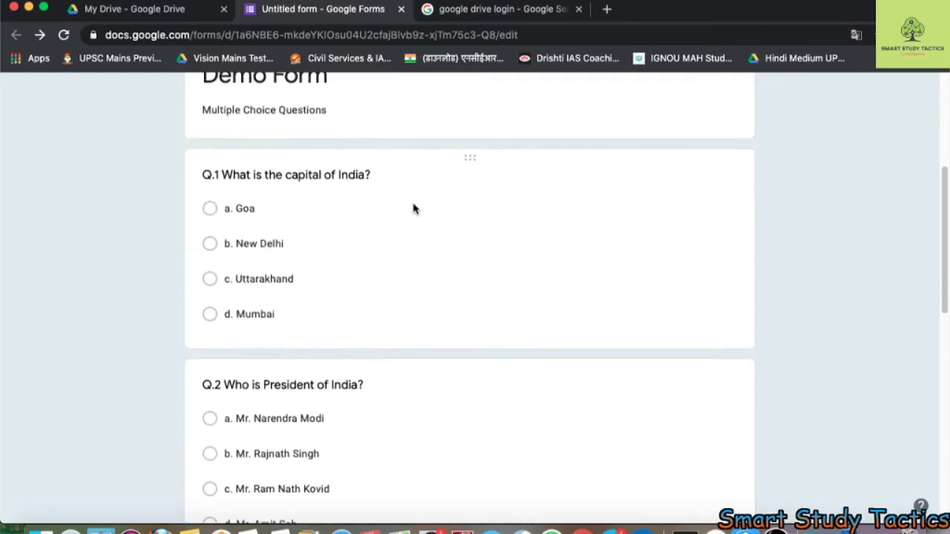
{"action": "scroll", "coordinate": [435, 196], "scroll_direction": "down", "scroll_amount": 15}
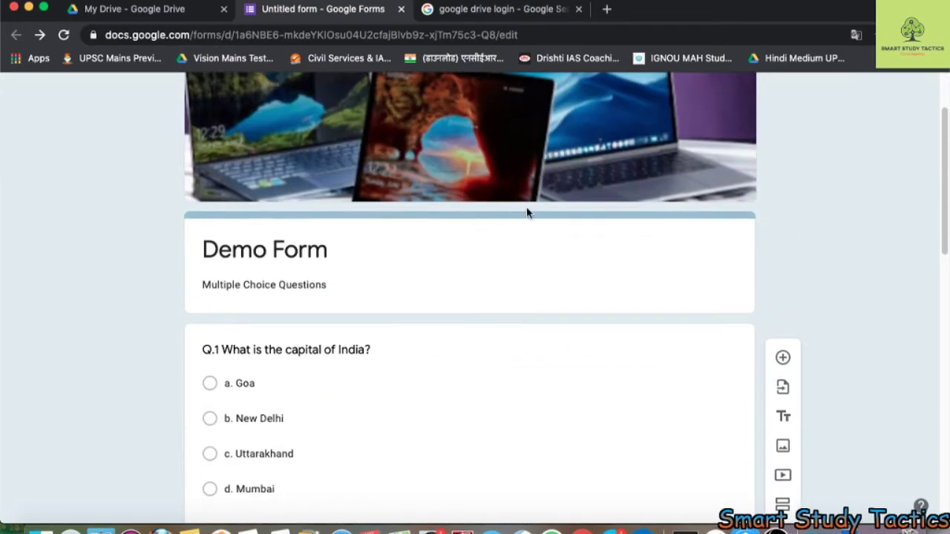
{"action": "scroll", "coordinate": [729, 215], "scroll_direction": "up", "scroll_amount": 10}
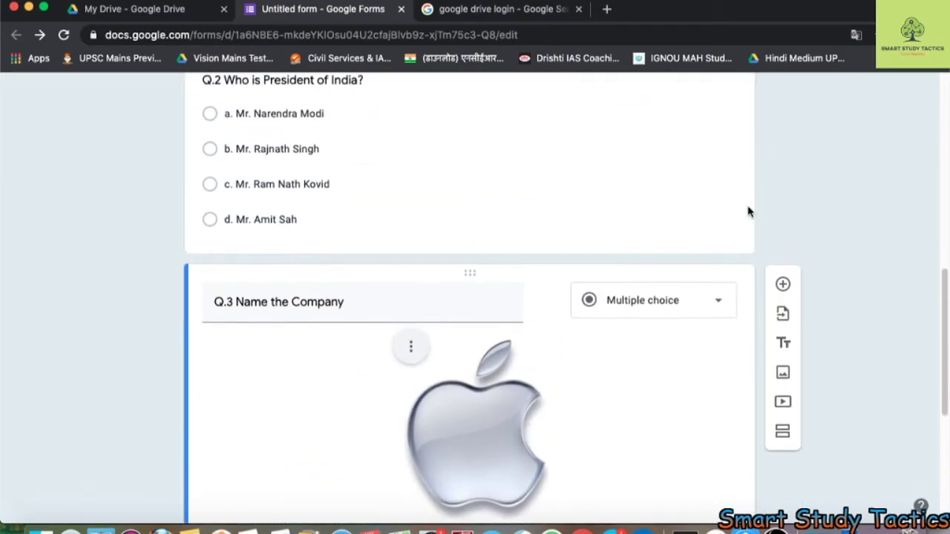
{"action": "scroll", "coordinate": [765, 203], "scroll_direction": "up", "scroll_amount": 3}
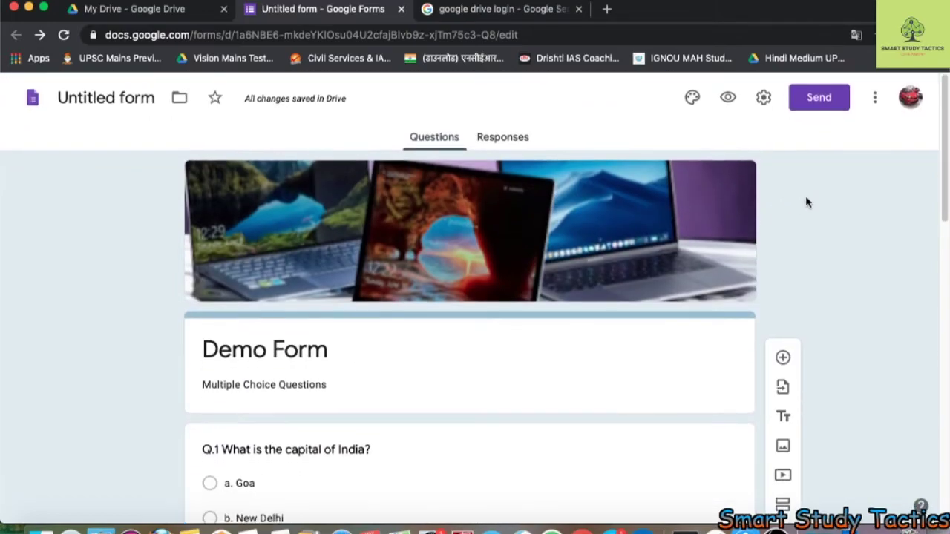
{"action": "left_click", "coordinate": [764, 99]}
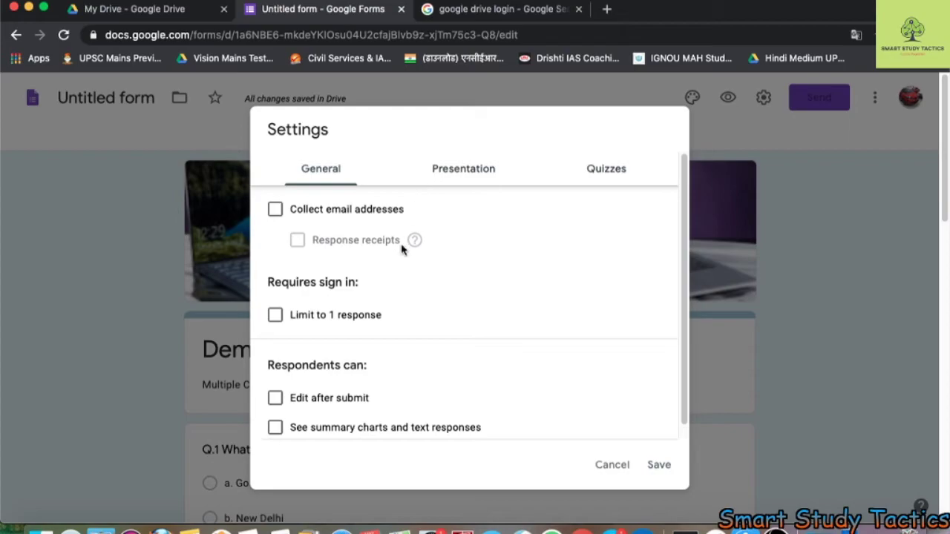
{"action": "left_click", "coordinate": [275, 211]}
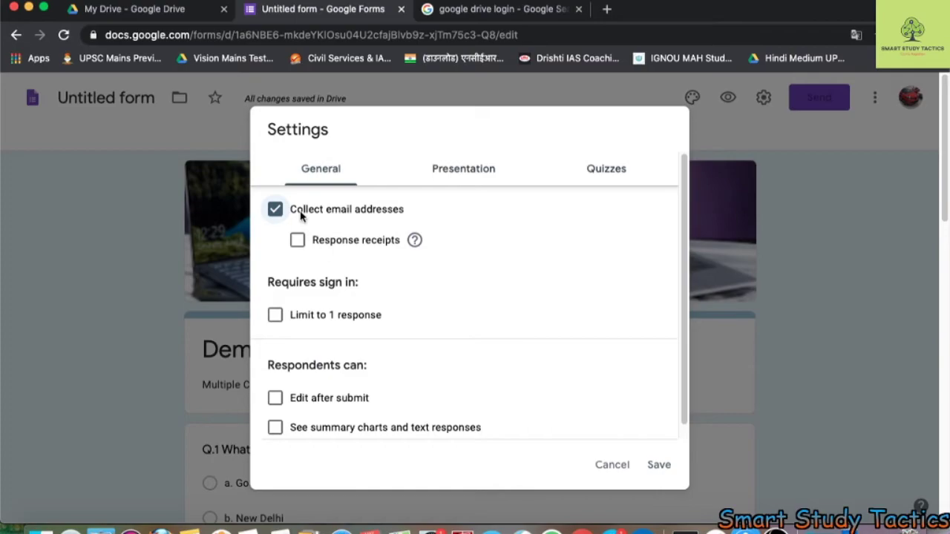
{"action": "left_click", "coordinate": [275, 316]}
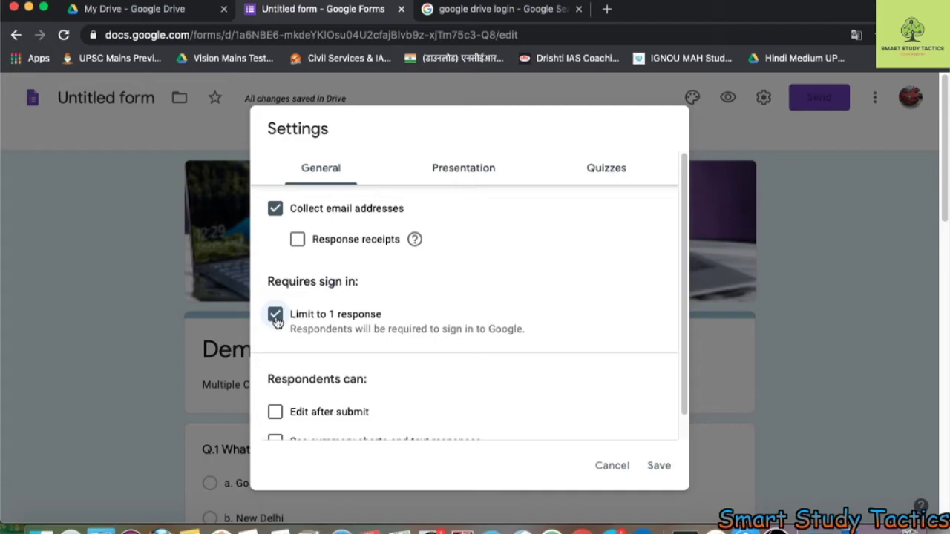
{"action": "right_click", "coordinate": [503, 316]}
{"action": "left_click", "coordinate": [610, 302]}
{"action": "left_click", "coordinate": [655, 467]}
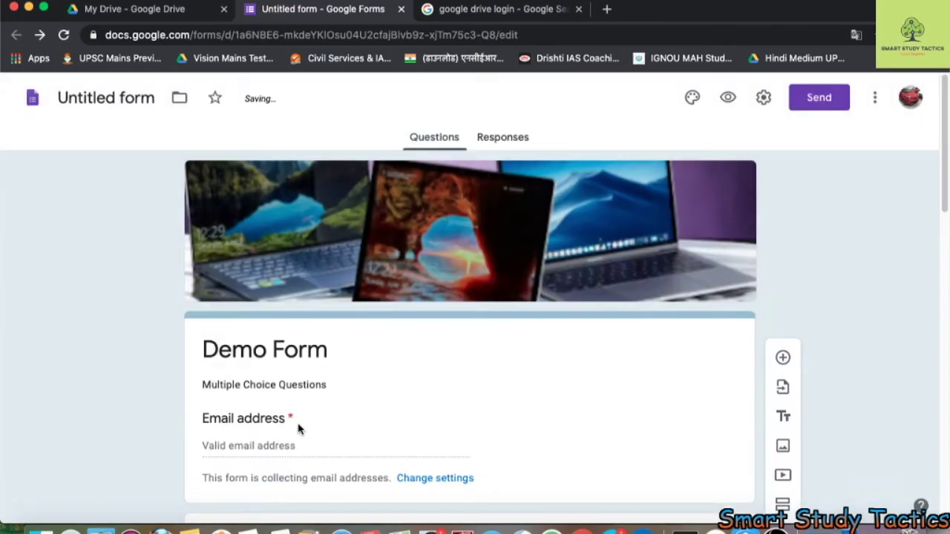
- Add a new Short answer question directly below the form's title section, before question Q.1
{"action": "scroll", "coordinate": [297, 423], "scroll_direction": "down", "scroll_amount": 3}
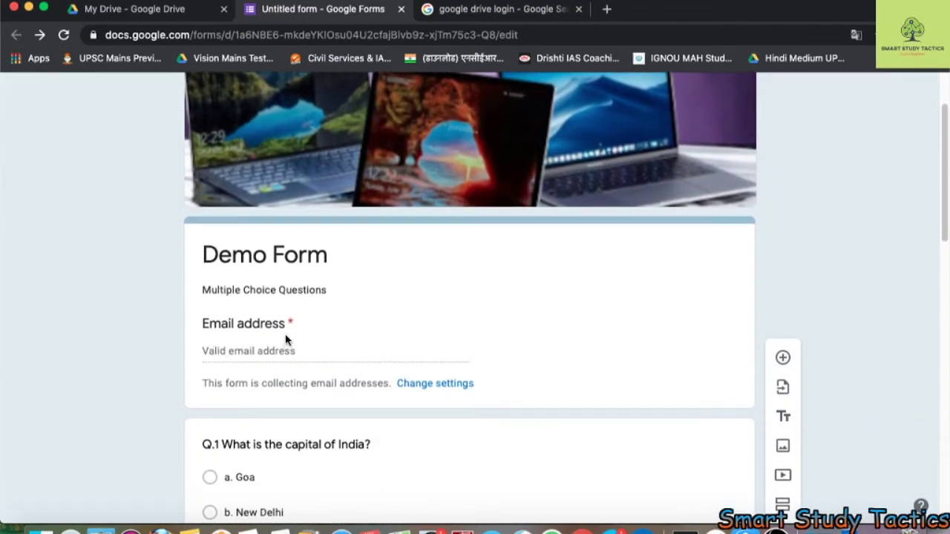
{"action": "scroll", "coordinate": [312, 365], "scroll_direction": "down", "scroll_amount": 4}
{"action": "left_click", "coordinate": [334, 322]}
{"action": "scroll", "coordinate": [475, 222], "scroll_direction": "up", "scroll_amount": 7}
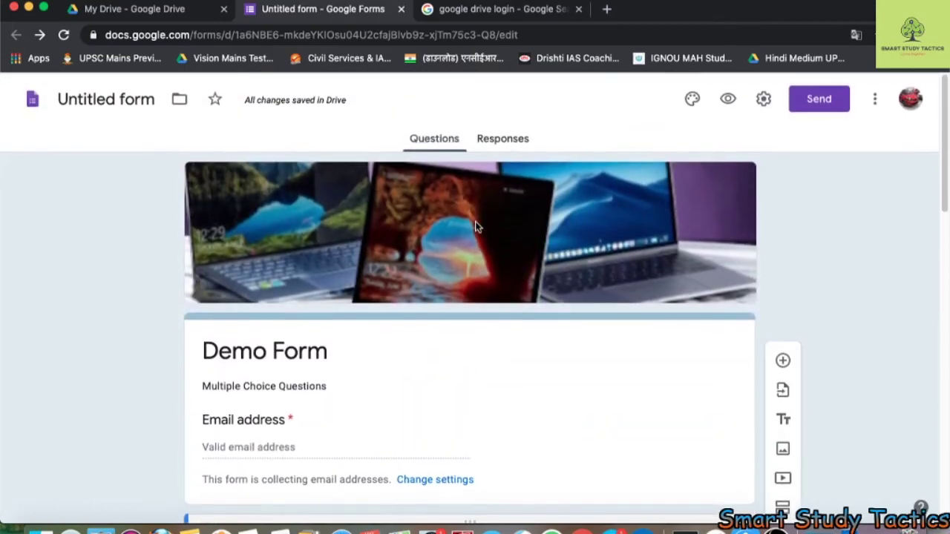
{"action": "scroll", "coordinate": [801, 358], "scroll_direction": "down", "scroll_amount": 5}
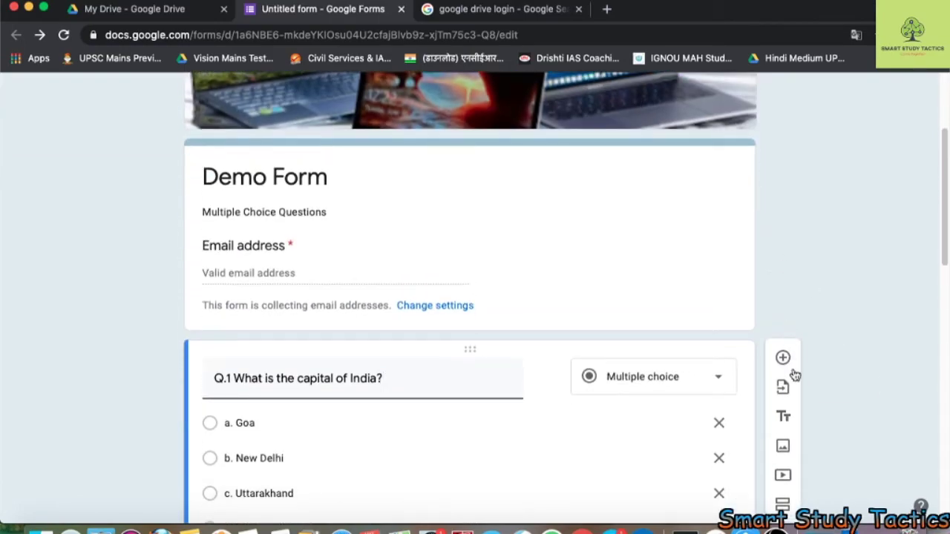
{"action": "left_click", "coordinate": [774, 146]}
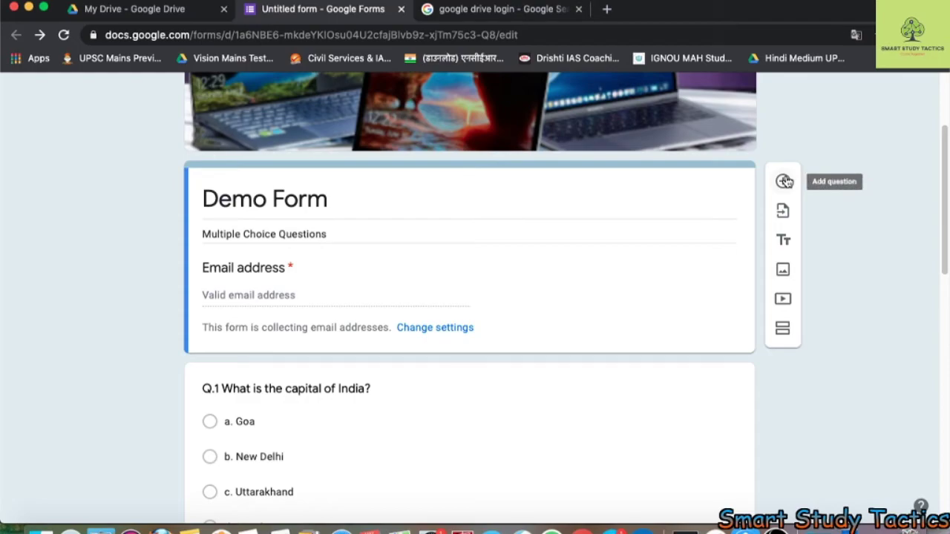
{"action": "left_click", "coordinate": [785, 182]}
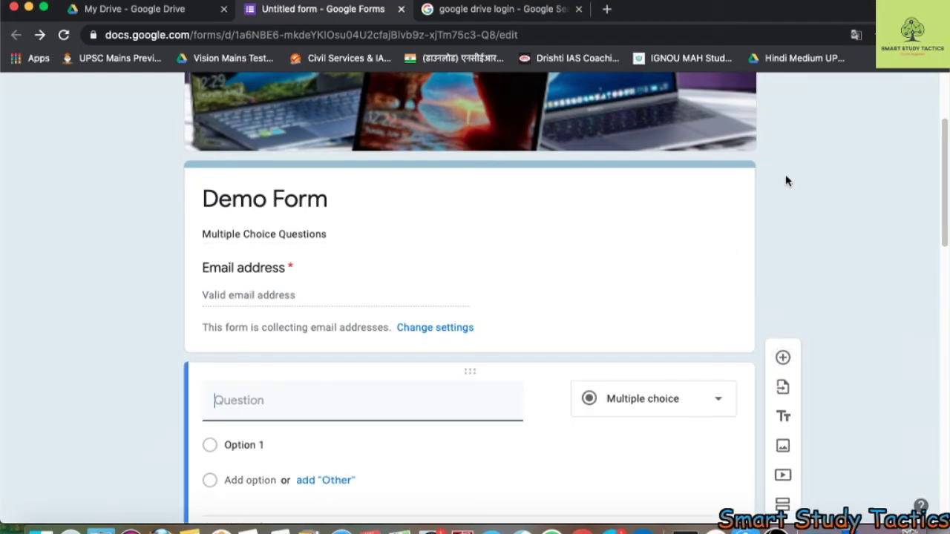
{"action": "left_click", "coordinate": [679, 347]}
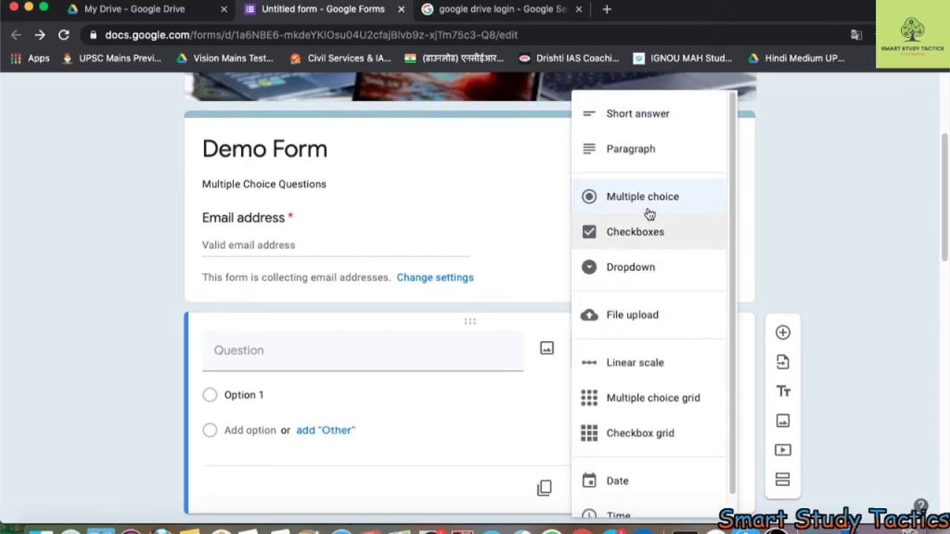
{"action": "left_click", "coordinate": [636, 119]}
- Enter "Enter Your Name" as the new question's text and make the question required
{"action": "left_click", "coordinate": [252, 358]}
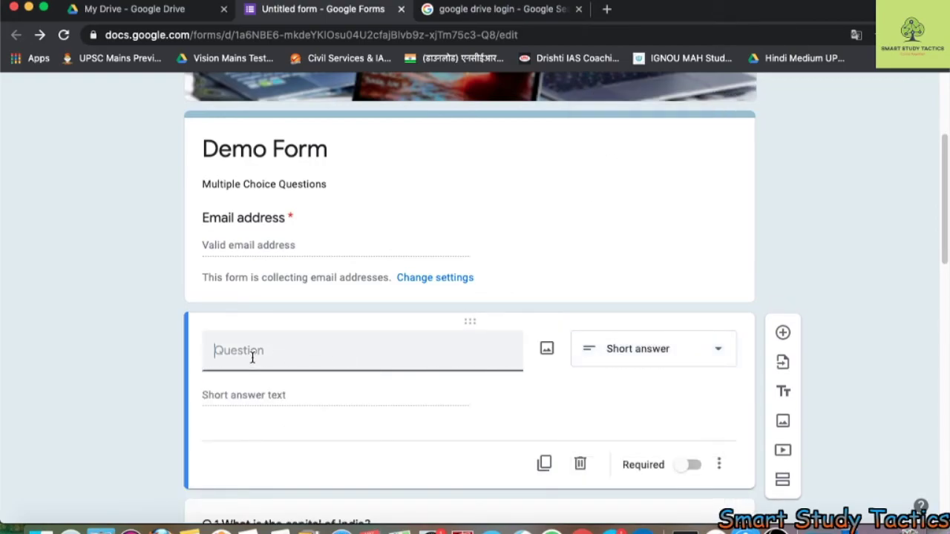
{"action": "type", "text": "EnterYou"}
{"action": "key", "text": "BackSpace"}
{"action": "key", "text": "BackSpace"}
{"action": "key", "text": "BackSpace"}
{"action": "key", "text": "BackSpace"}
{"action": "type", "text": "Your "}
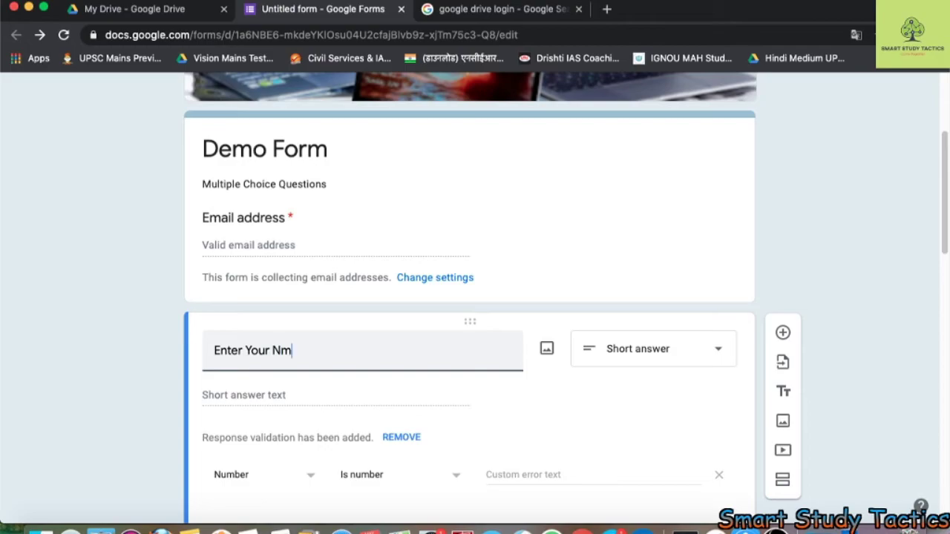
{"action": "type", "text": "Name"}
{"action": "scroll", "coordinate": [701, 320], "scroll_direction": "down", "scroll_amount": 3}
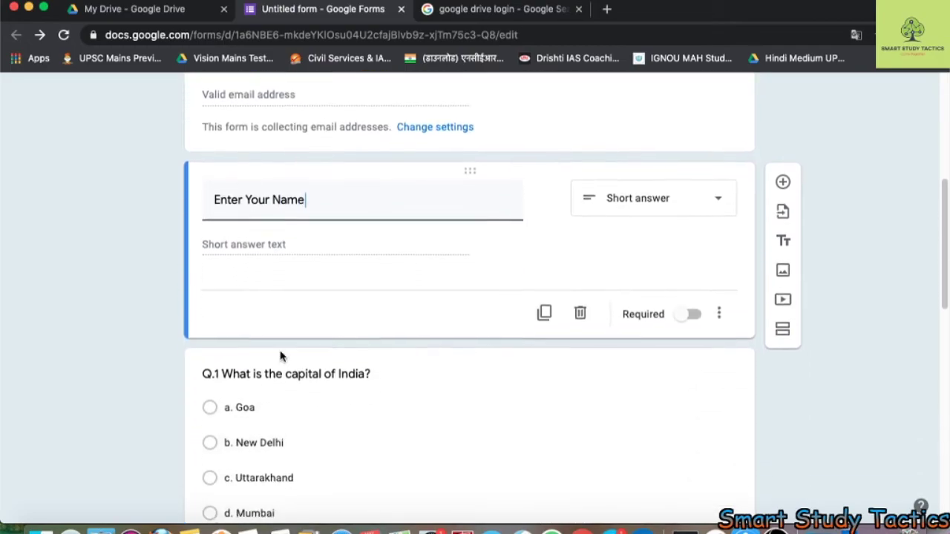
{"action": "left_click", "coordinate": [690, 312]}
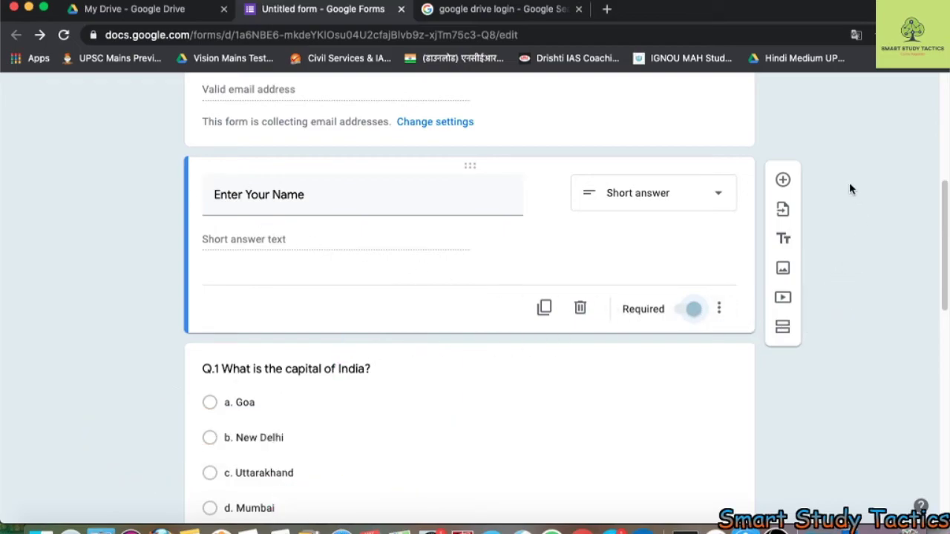
{"action": "scroll", "coordinate": [700, 198], "scroll_direction": "up", "scroll_amount": 2}
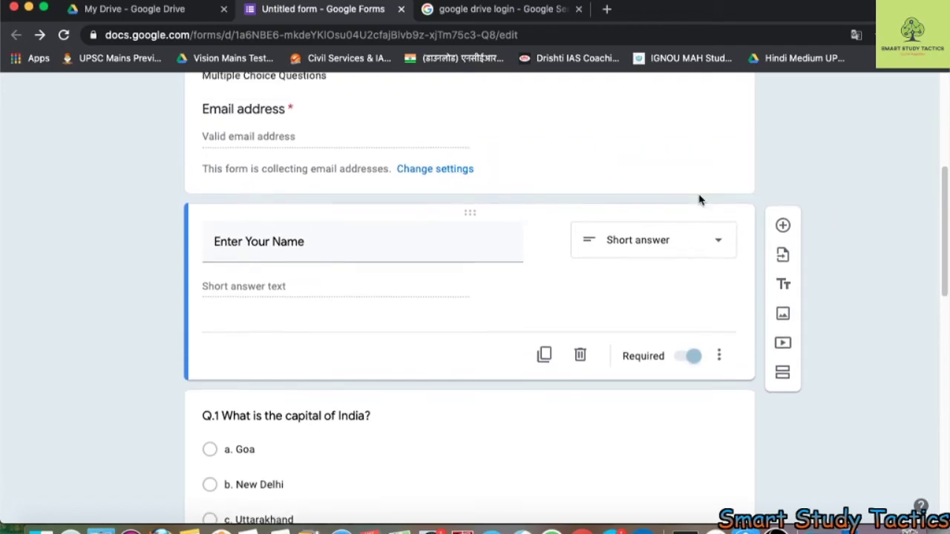
{"action": "scroll", "coordinate": [693, 198], "scroll_direction": "down", "scroll_amount": 5}
{"action": "scroll", "coordinate": [693, 199], "scroll_direction": "up", "scroll_amount": 10}
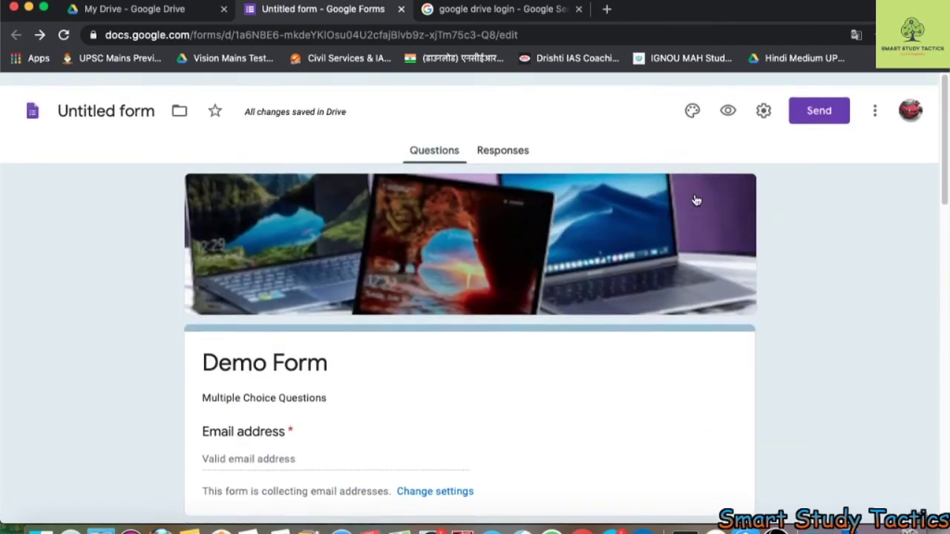
{"action": "left_click", "coordinate": [802, 99]}
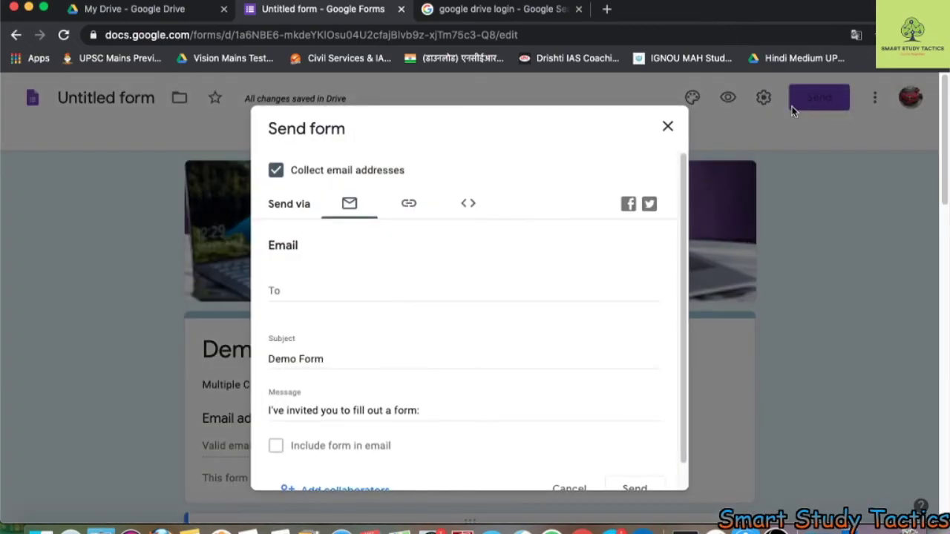
{"action": "left_click", "coordinate": [667, 128]}
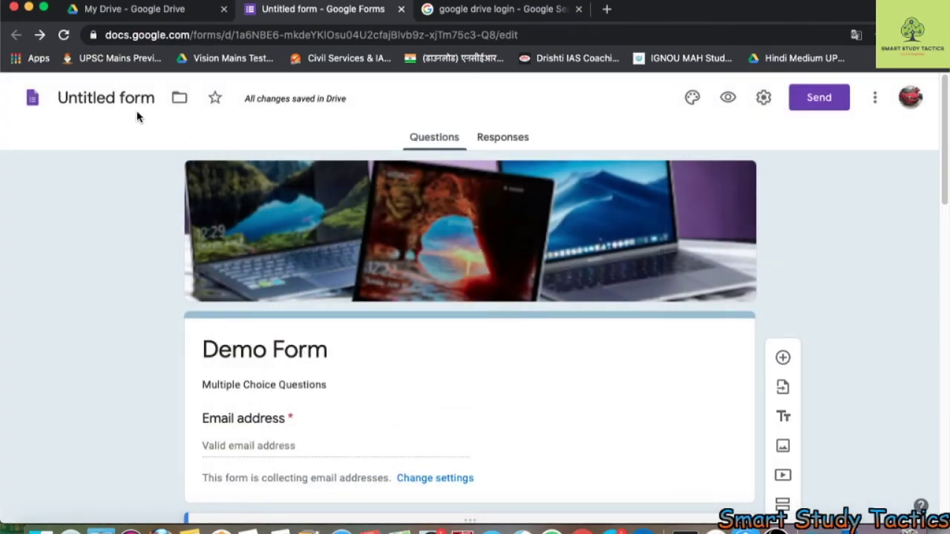
- Rename the untitled form file to "Demo Form"
{"action": "left_click", "coordinate": [115, 98]}
{"action": "left_click", "coordinate": [147, 97]}
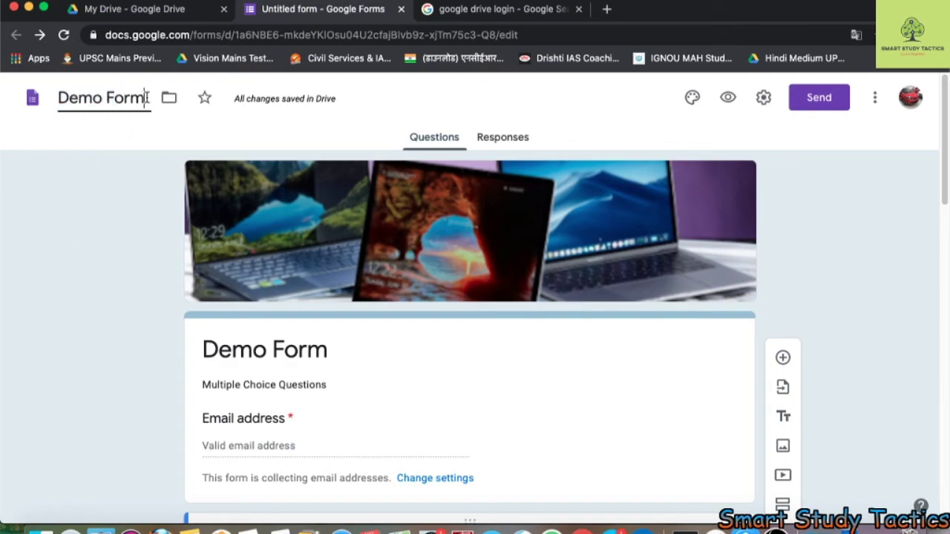
{"action": "left_click_drag", "start_coordinate": [146, 98], "coordinate": [54, 103]}
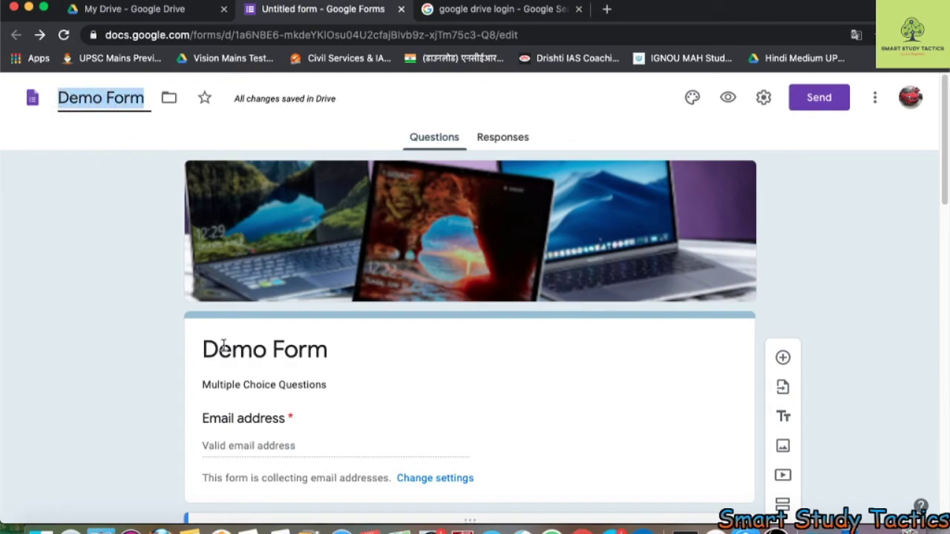
{"action": "left_click", "coordinate": [202, 348]}
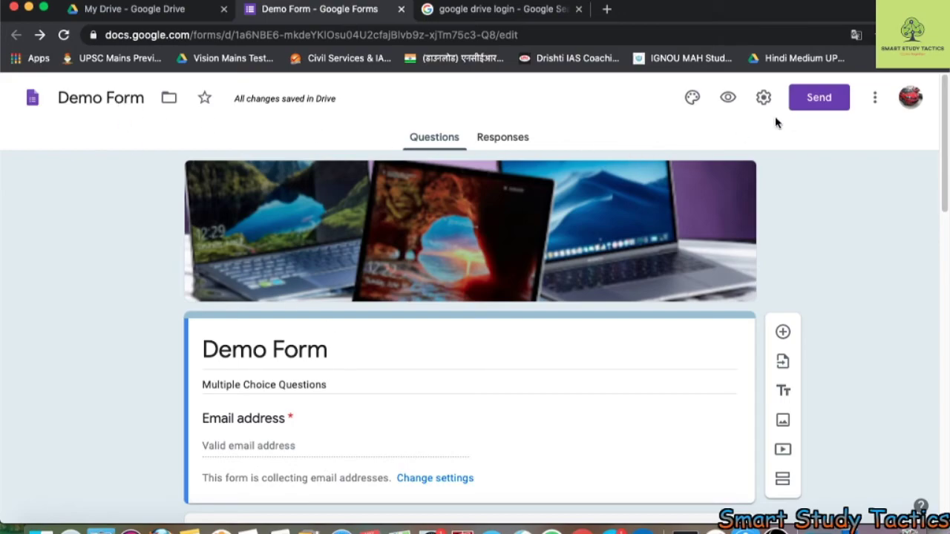
- Shorten the form's shareable link, copy it, and close the send dialog
{"action": "left_click", "coordinate": [808, 105]}
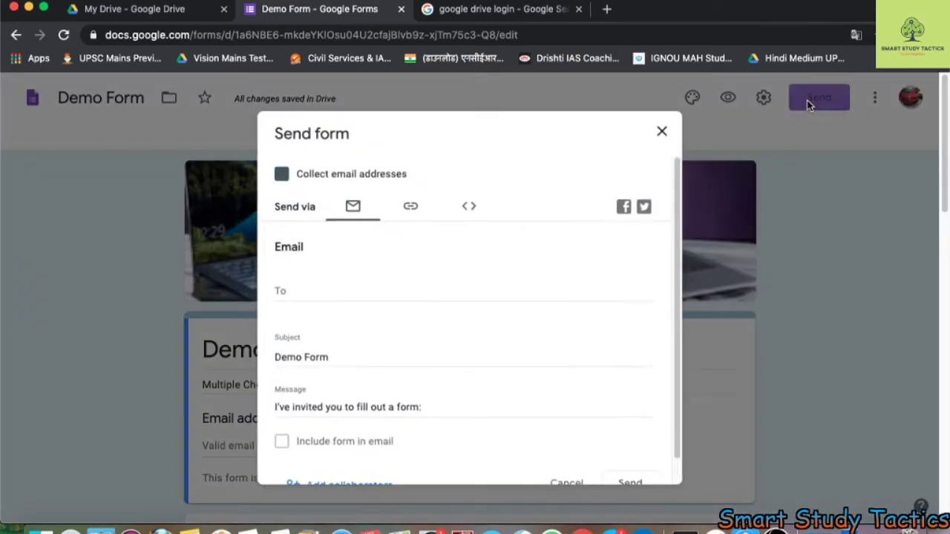
{"action": "left_click", "coordinate": [411, 202]}
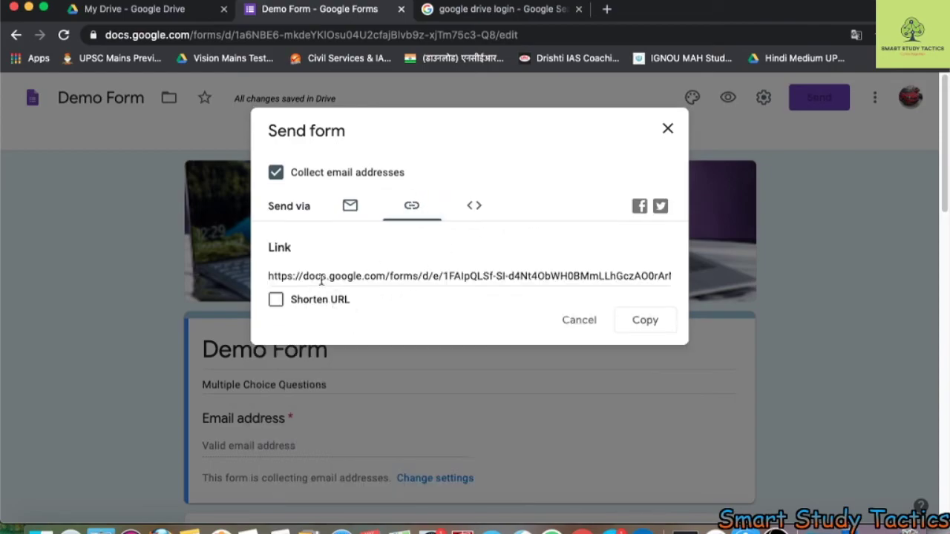
{"action": "scroll", "coordinate": [584, 276], "scroll_direction": "right", "scroll_amount": 5}
{"action": "scroll", "coordinate": [519, 276], "scroll_direction": "left", "scroll_amount": 10}
{"action": "left_click", "coordinate": [277, 300]}
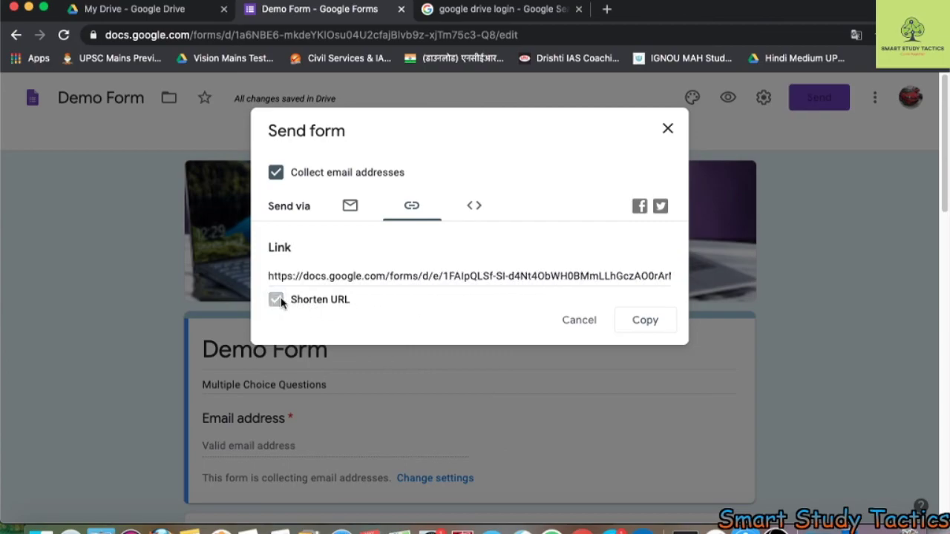
{"action": "left_click", "coordinate": [661, 320]}
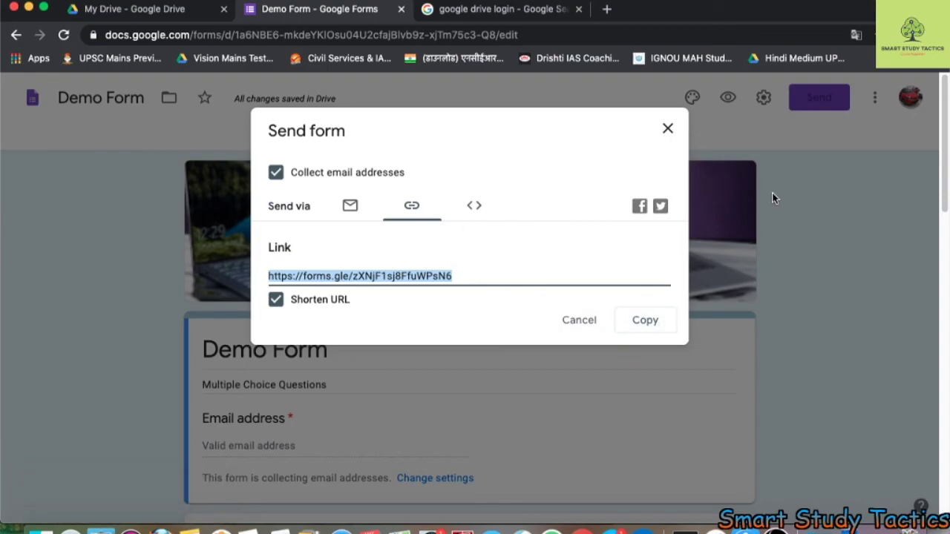
{"action": "left_click", "coordinate": [668, 131]}
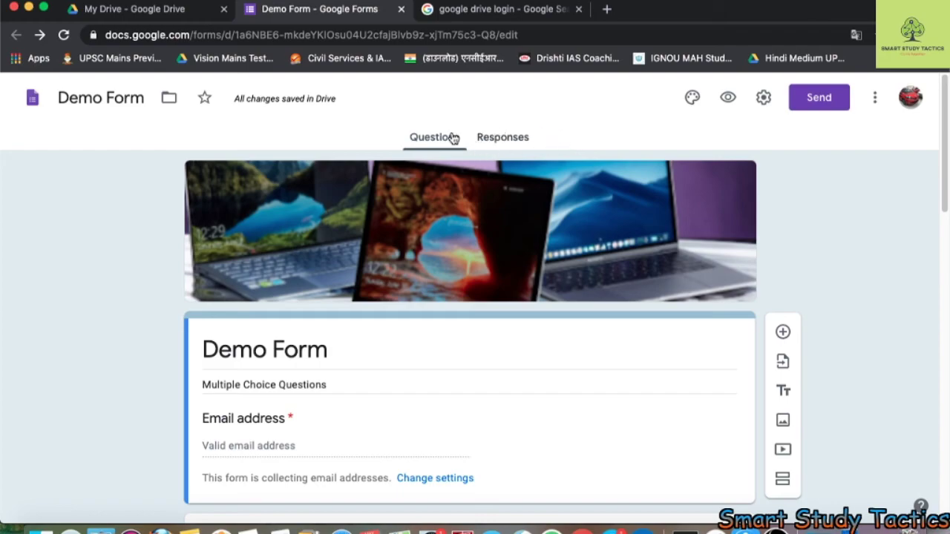
- Stop the form from accepting responses and set the message for respondents to "Time Over"
{"action": "left_click", "coordinate": [509, 141]}
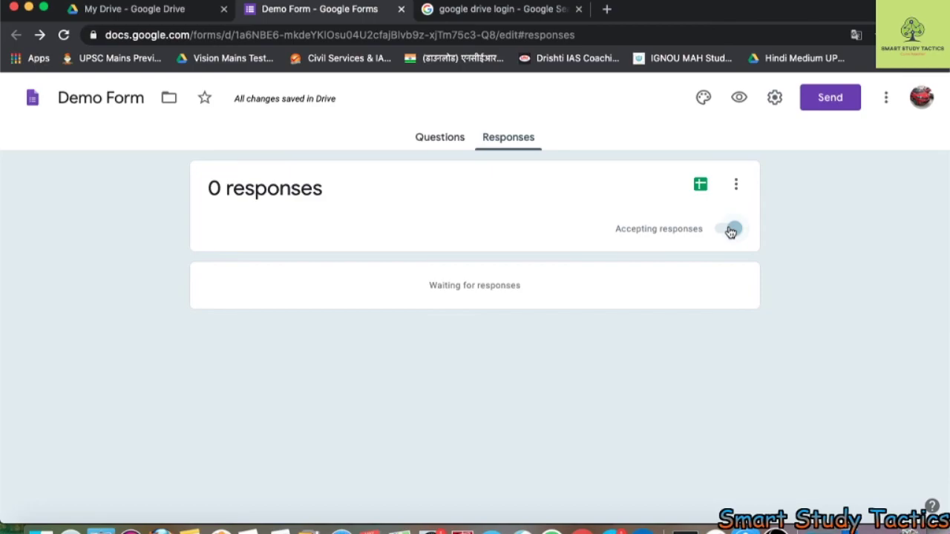
{"action": "left_click", "coordinate": [730, 231]}
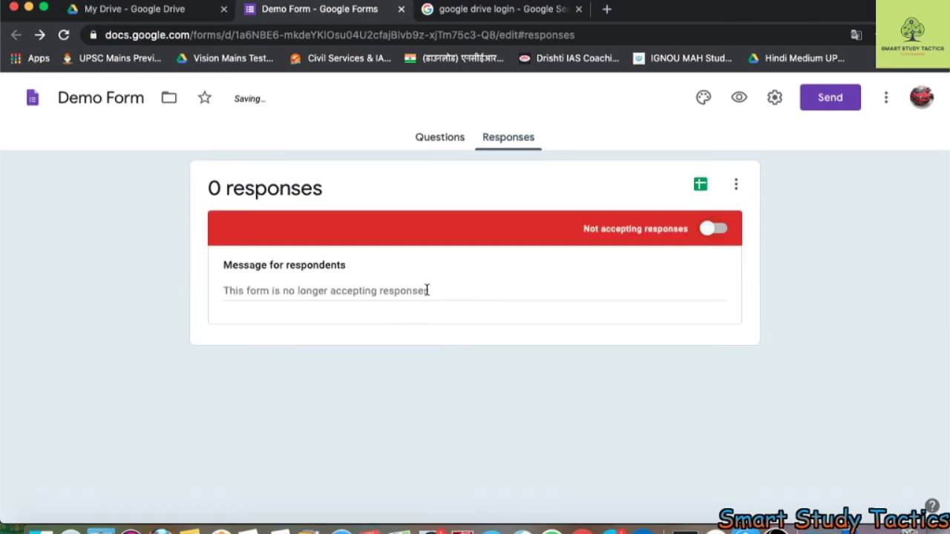
{"action": "left_click", "coordinate": [330, 290]}
{"action": "type", "text": "Time OVe"}
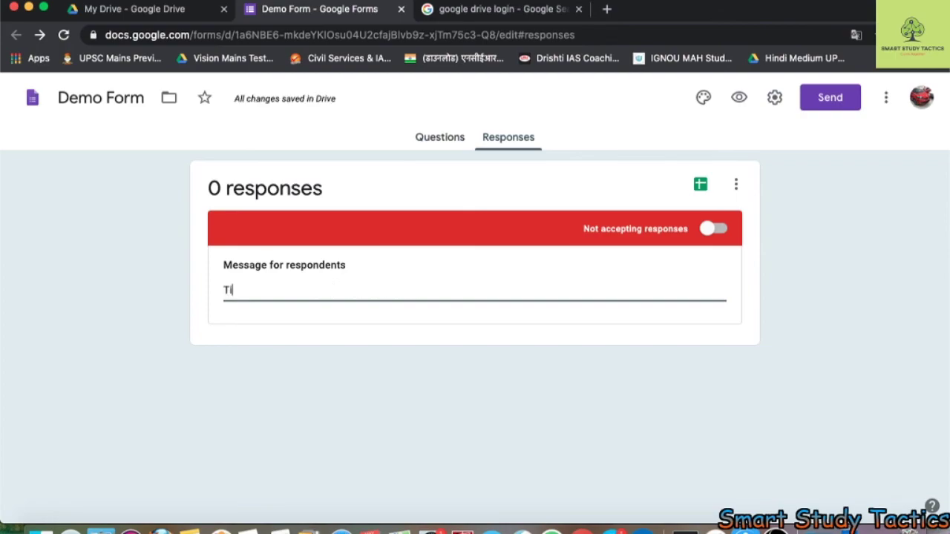
{"action": "key", "text": "BackSpace"}
{"action": "key", "text": "BackSpace"}
{"action": "type", "text": "ov"}
{"action": "key", "text": "BackSpace"}
{"action": "key", "text": "BackSpace"}
{"action": "type", "text": "ver"}
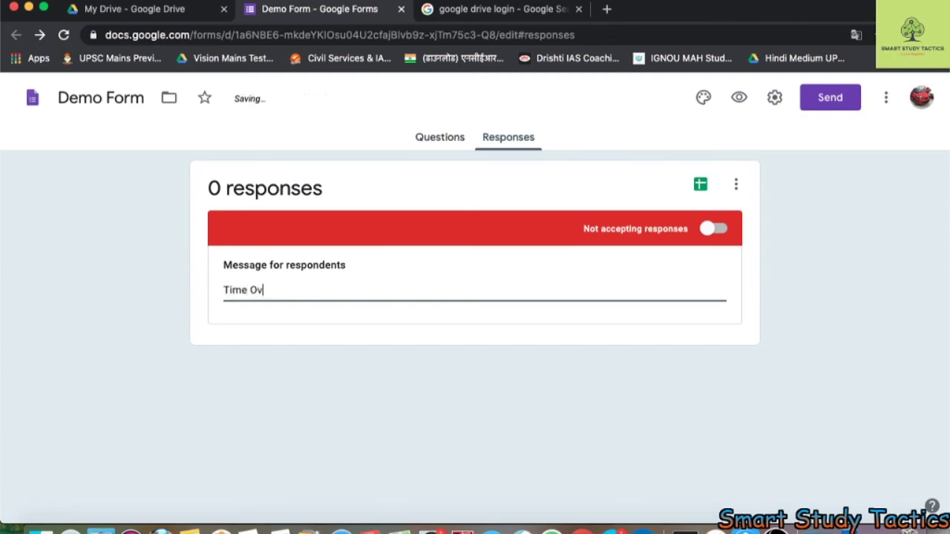